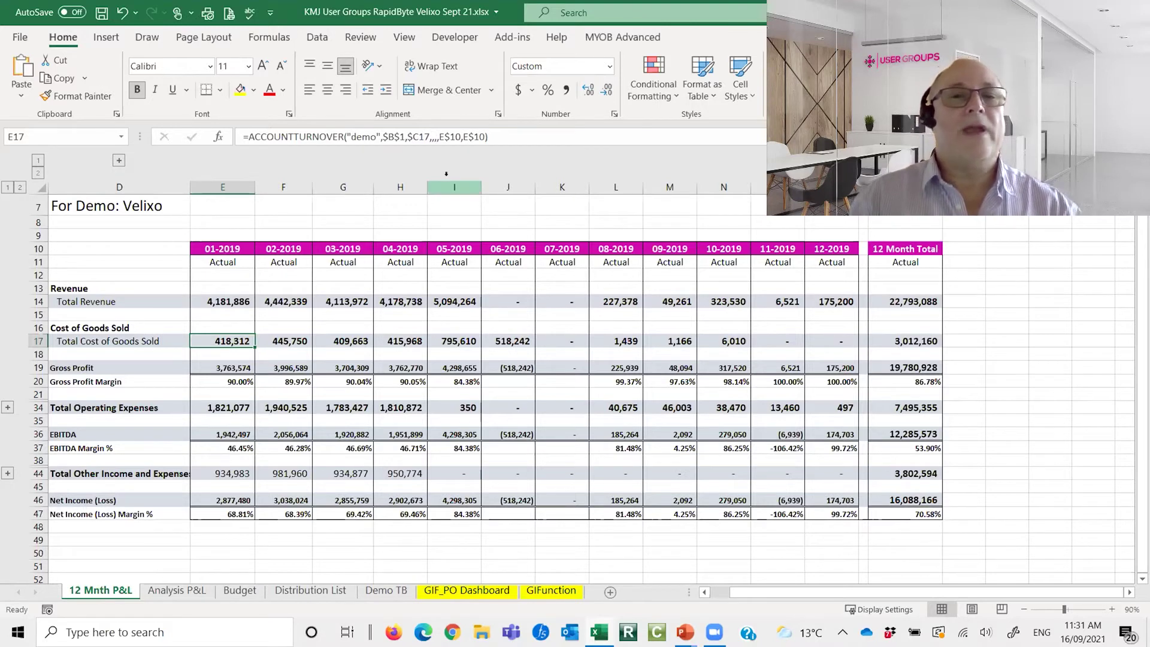
Step: Drill down on the 01-2019 Total Cost of Goods Sold, open the PER branch's transactions, and return to the workbook
left_click(626, 40)
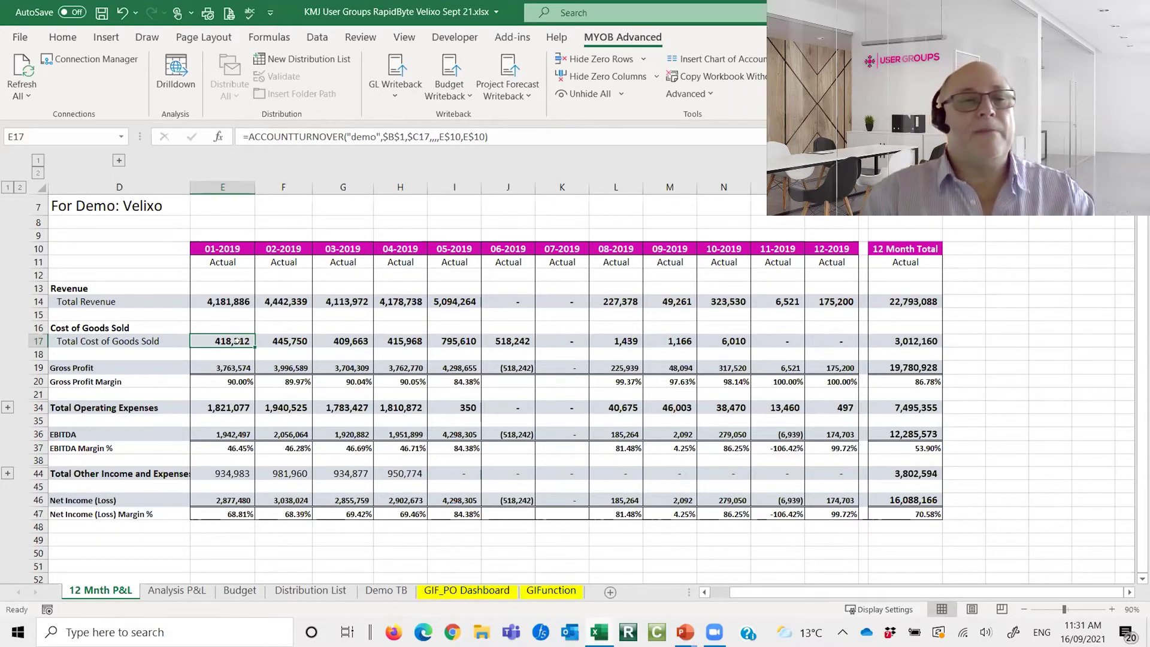
left_click(176, 70)
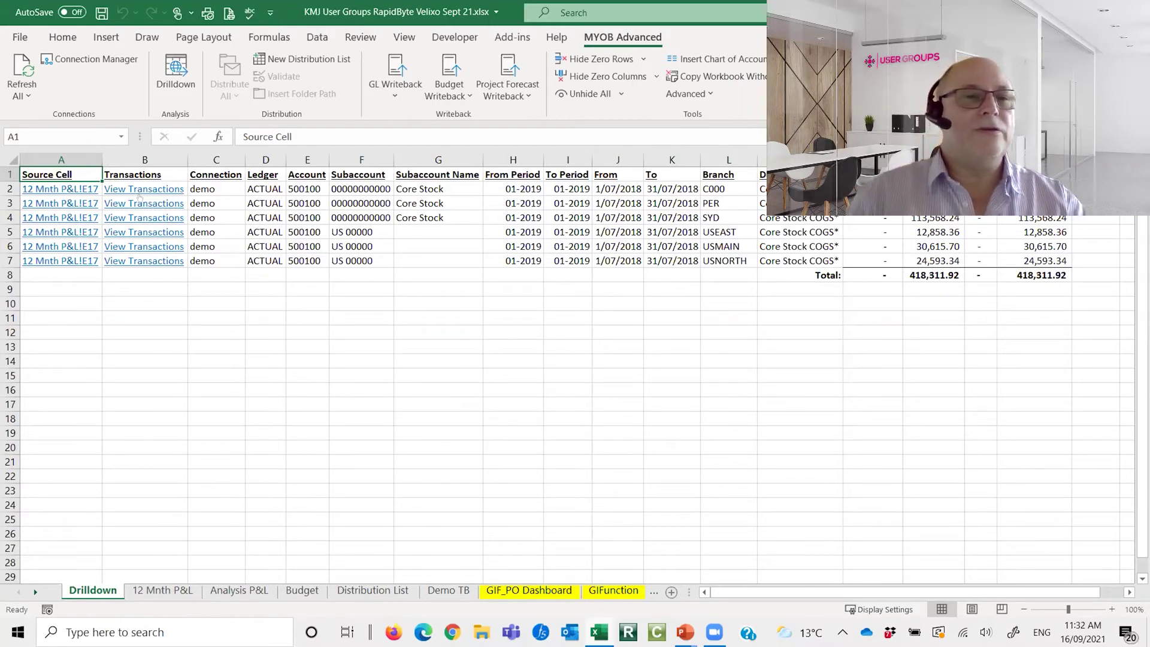
left_click(139, 206)
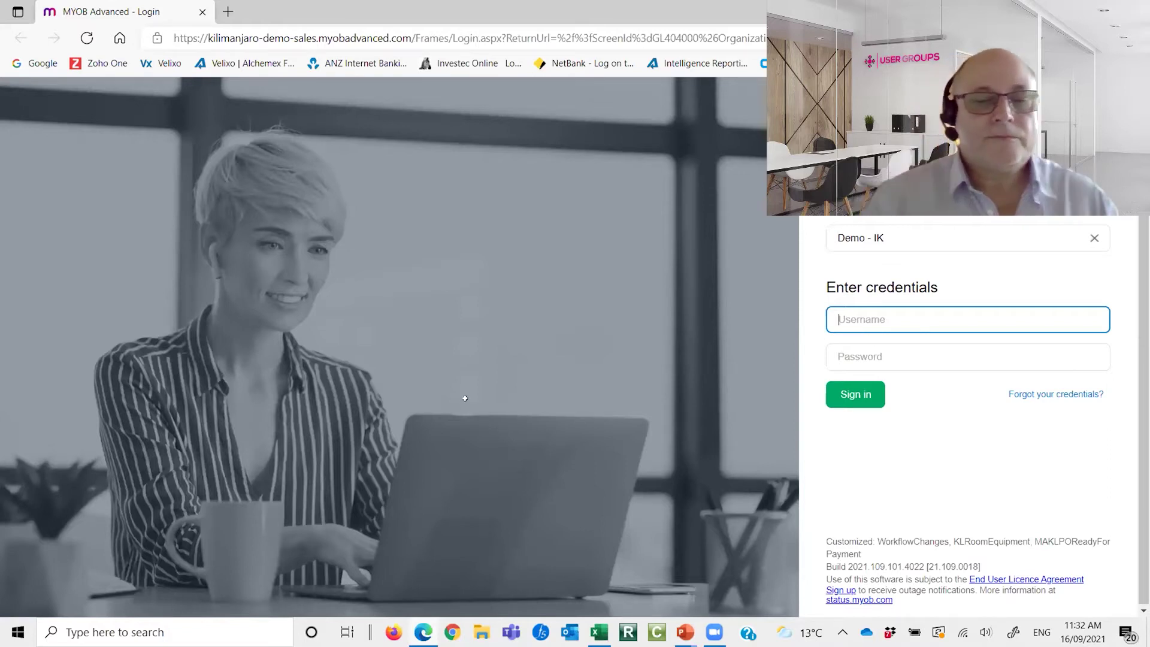
key("alt+Tab")
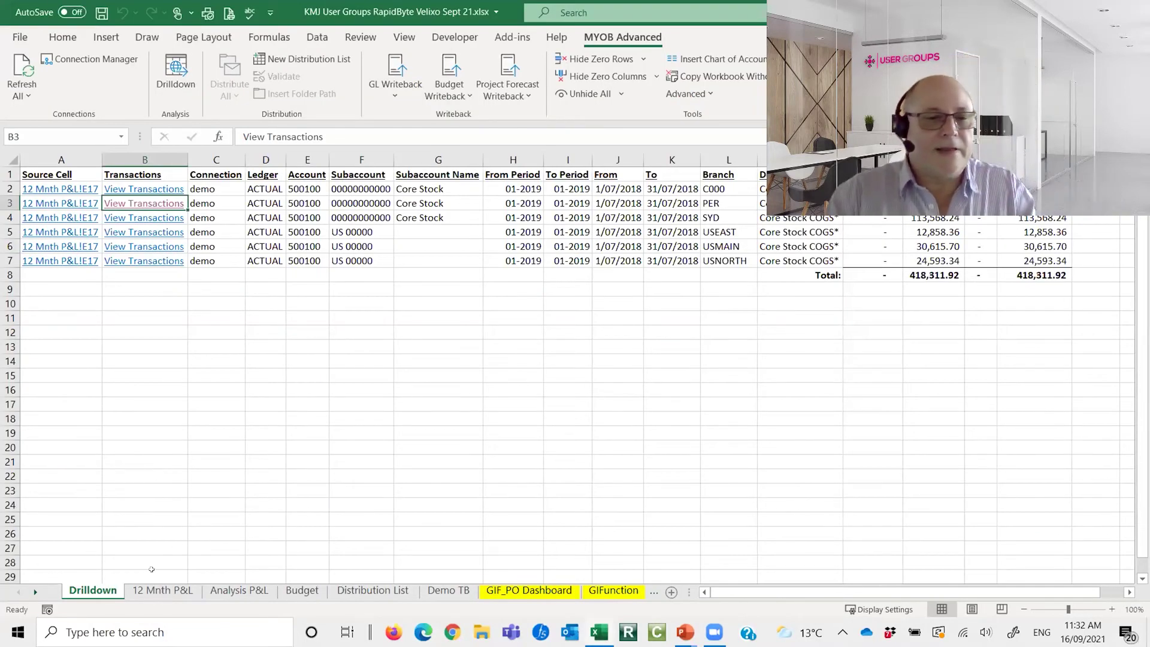
Step: On the Analysis P&L sheet, set the branch to Melbourne and expand the grouped prior-year and year-to-date columns
left_click(239, 590)
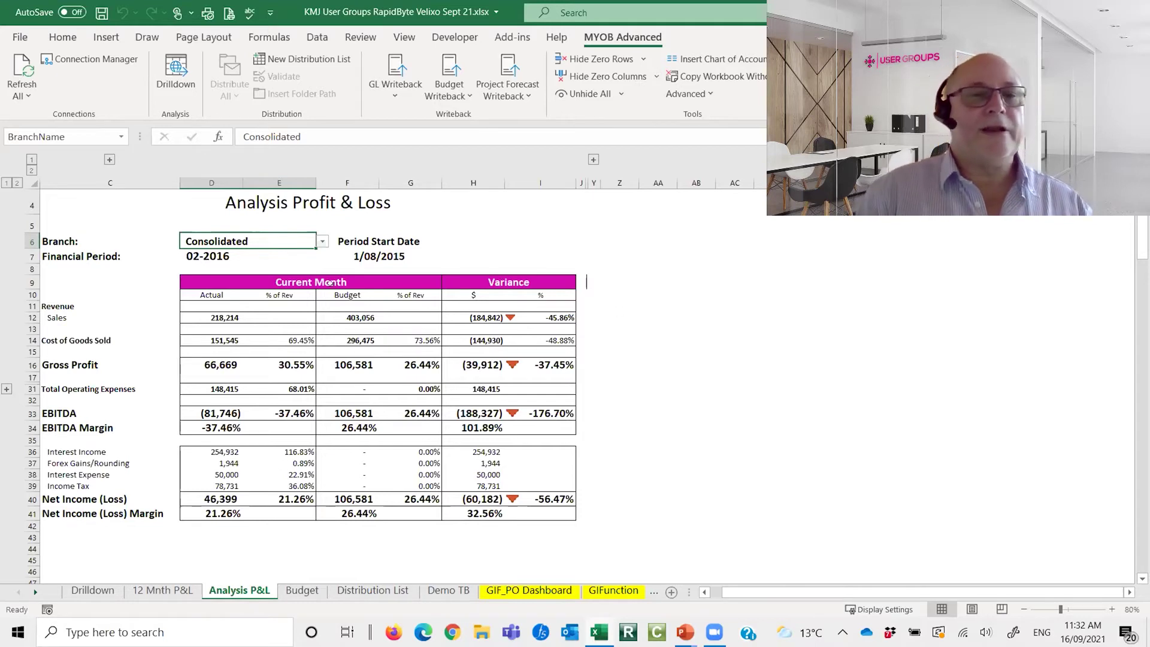
left_click(322, 241)
left_click(208, 261)
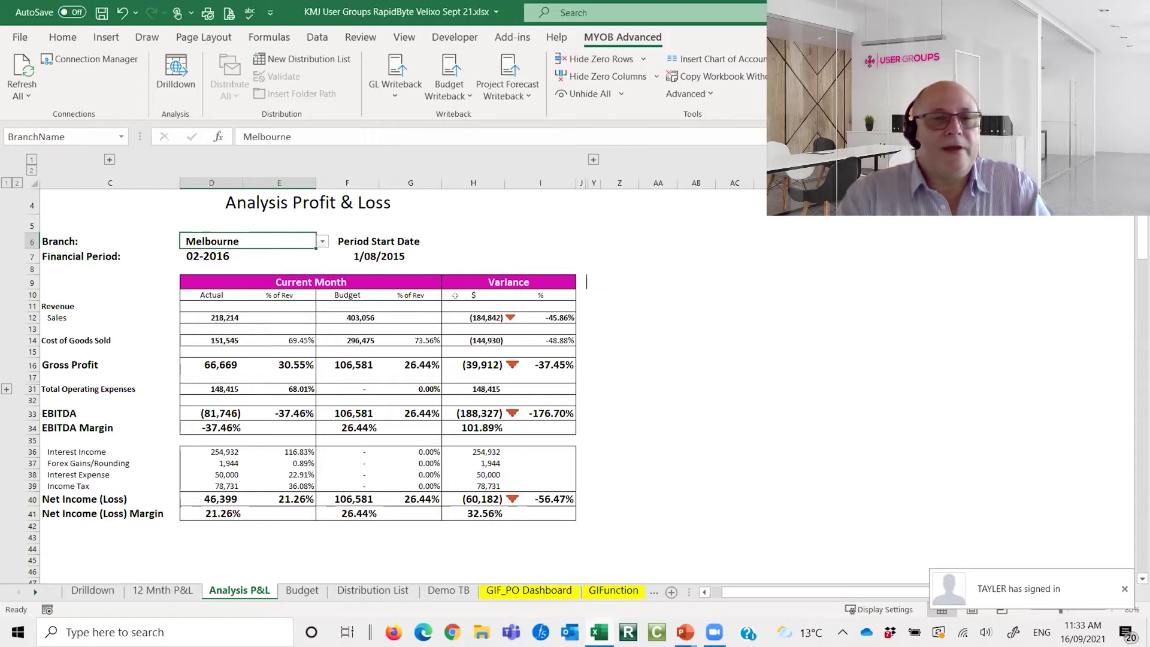
left_click(592, 159)
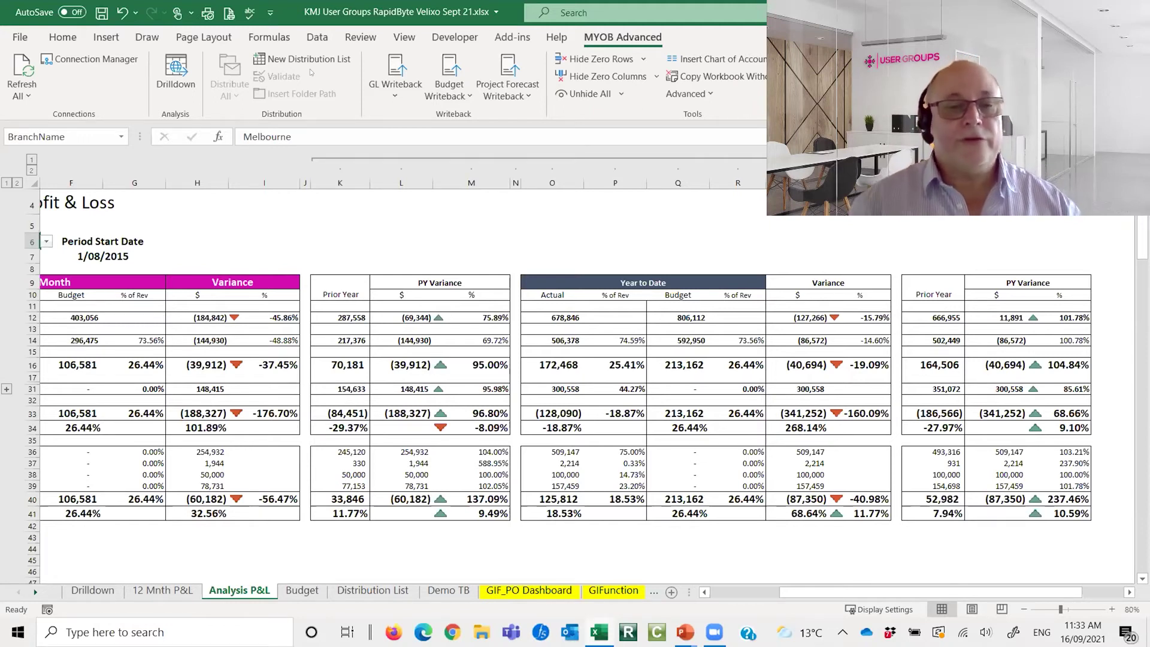
Step: Look over the Distribution List and Budget sheets
left_click(372, 590)
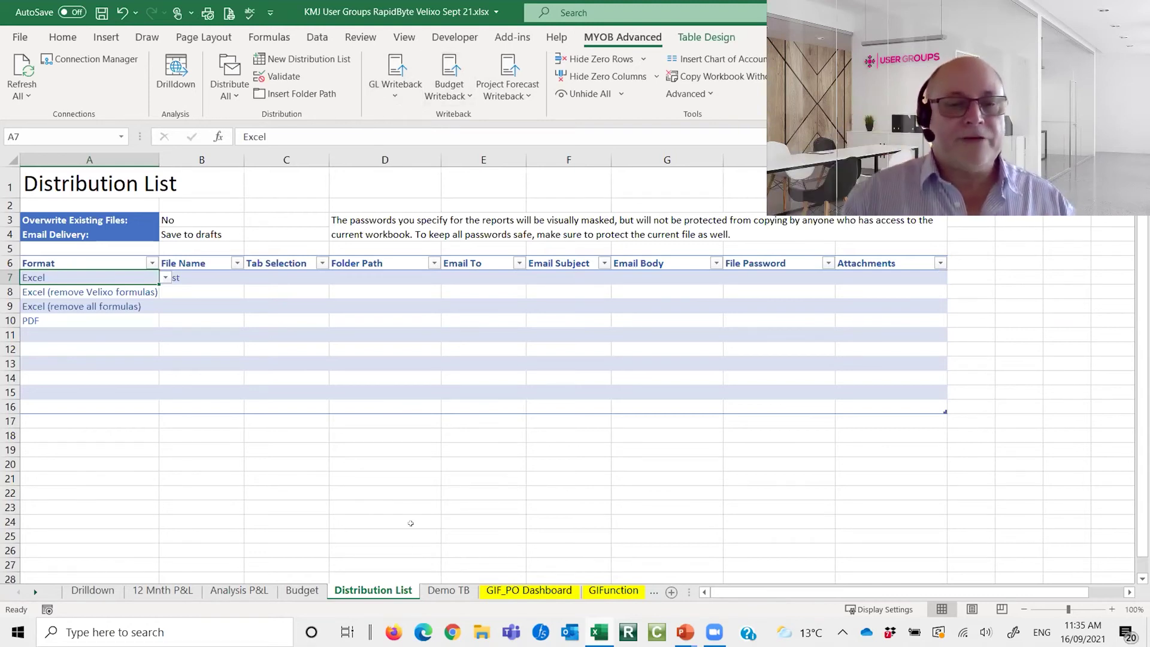
left_click(299, 591)
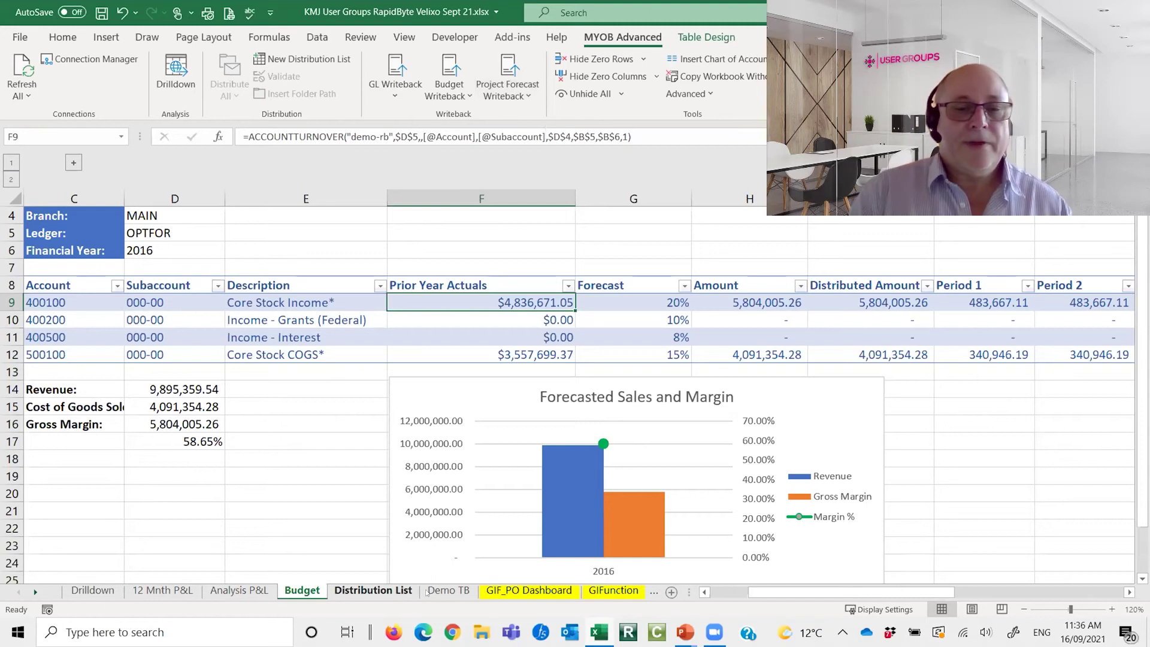
Step: On the Demo TB sheet, insert the chart of accounts from the demo-rb connection starting at cell C7
left_click(455, 591)
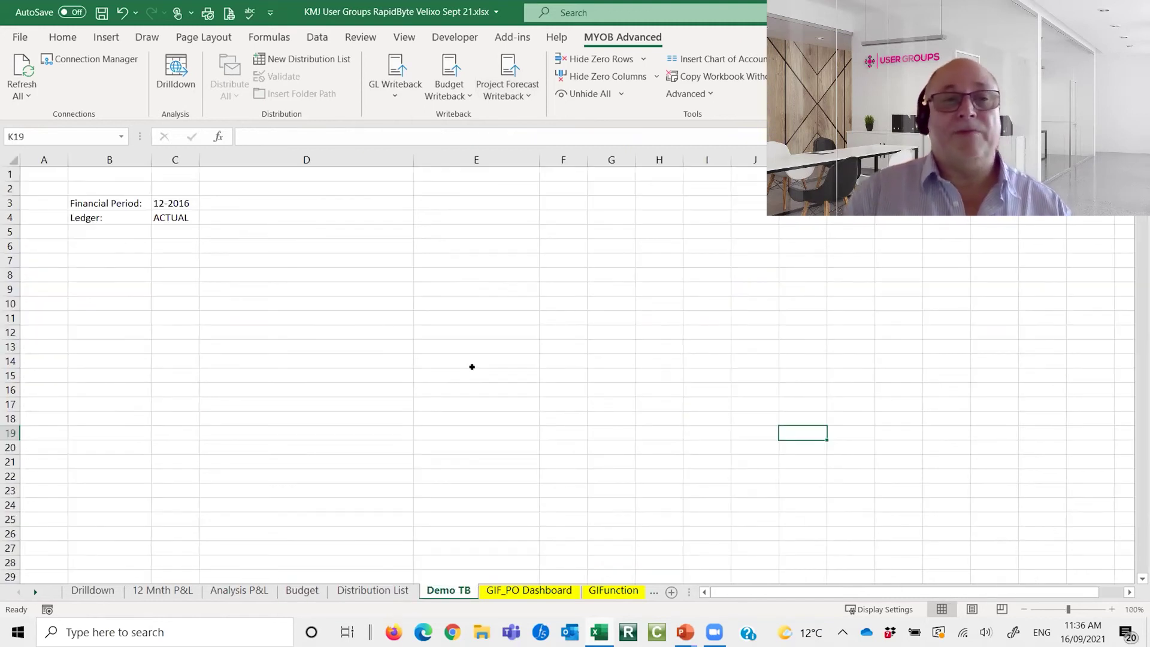
left_click(157, 256)
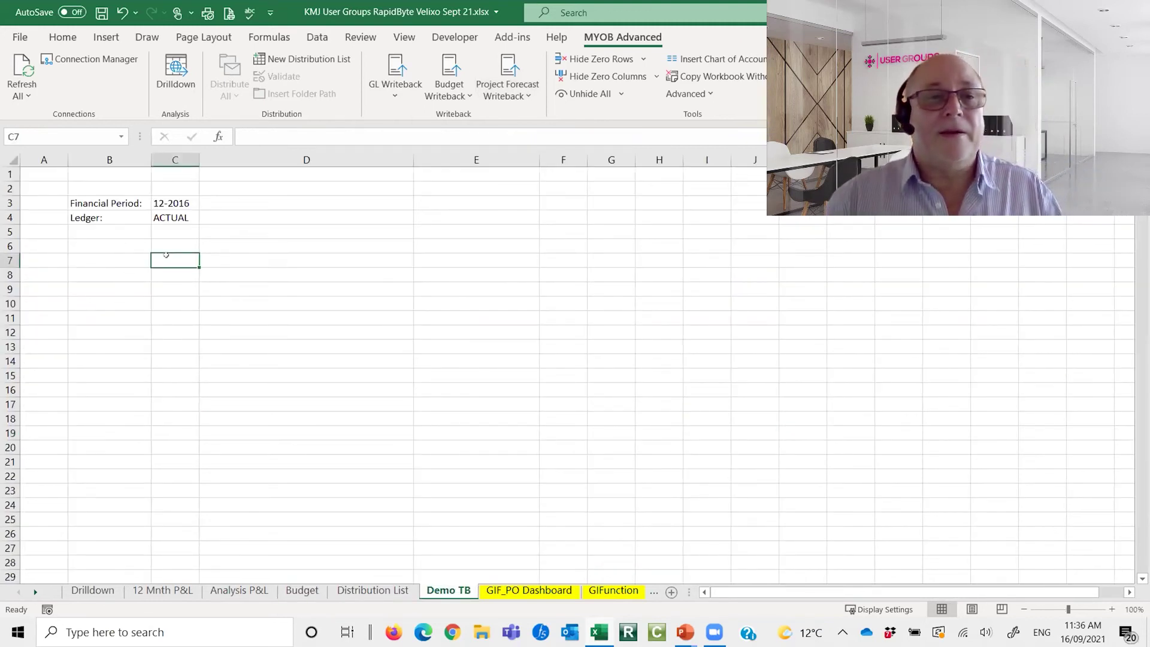
left_click(705, 60)
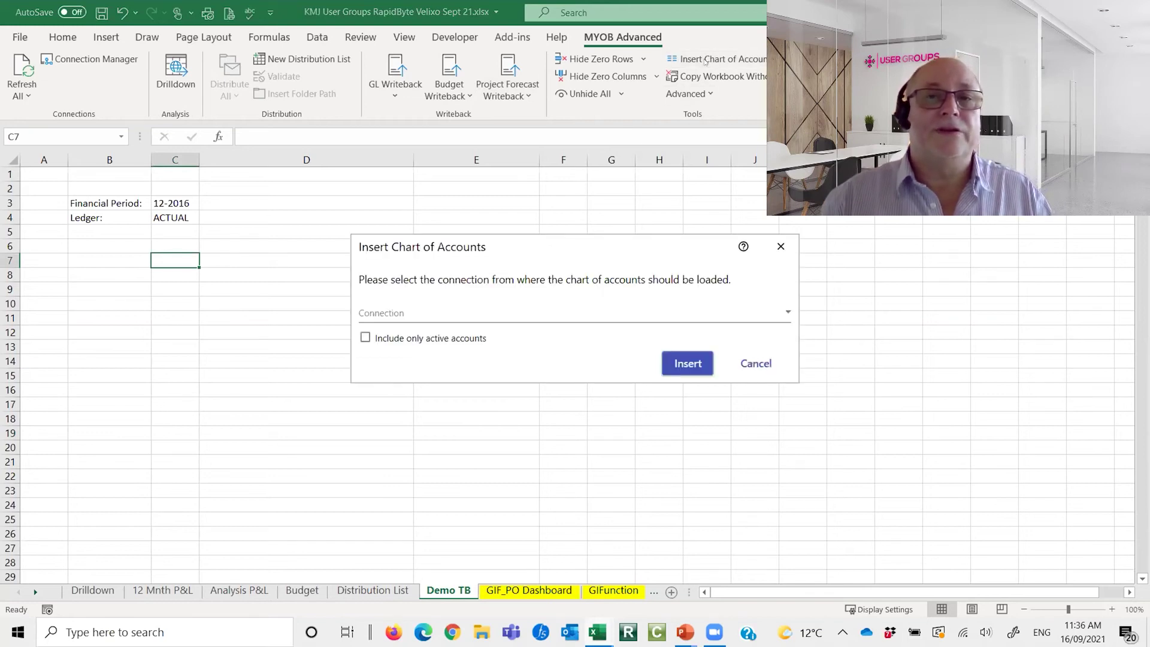
left_click(788, 311)
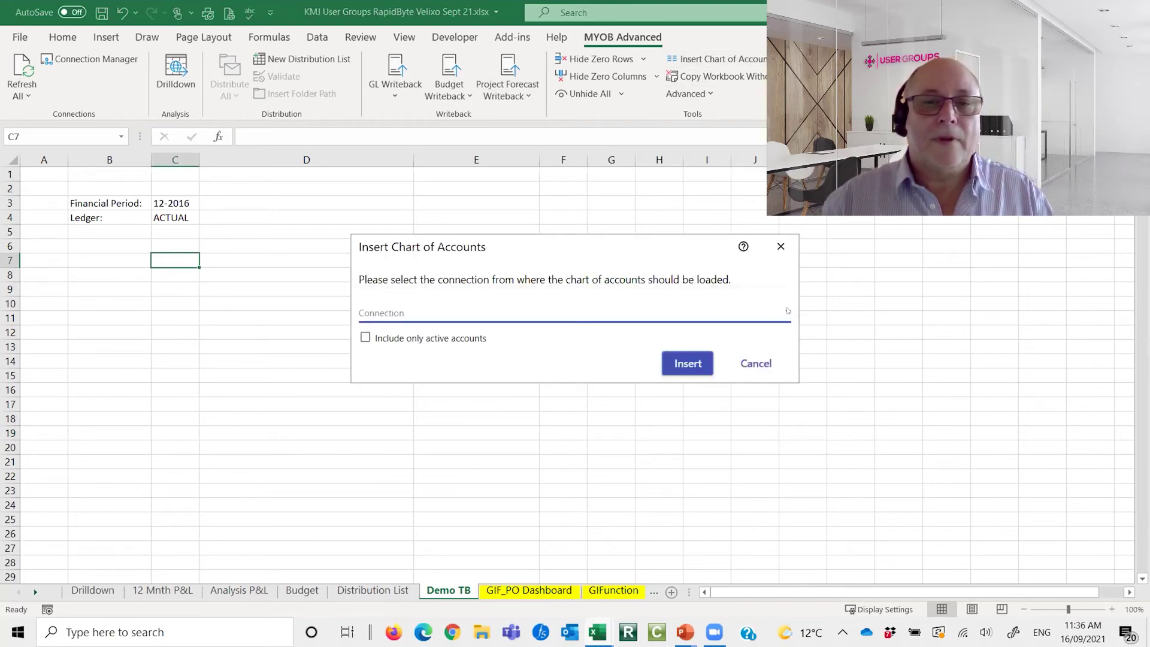
left_click(788, 311)
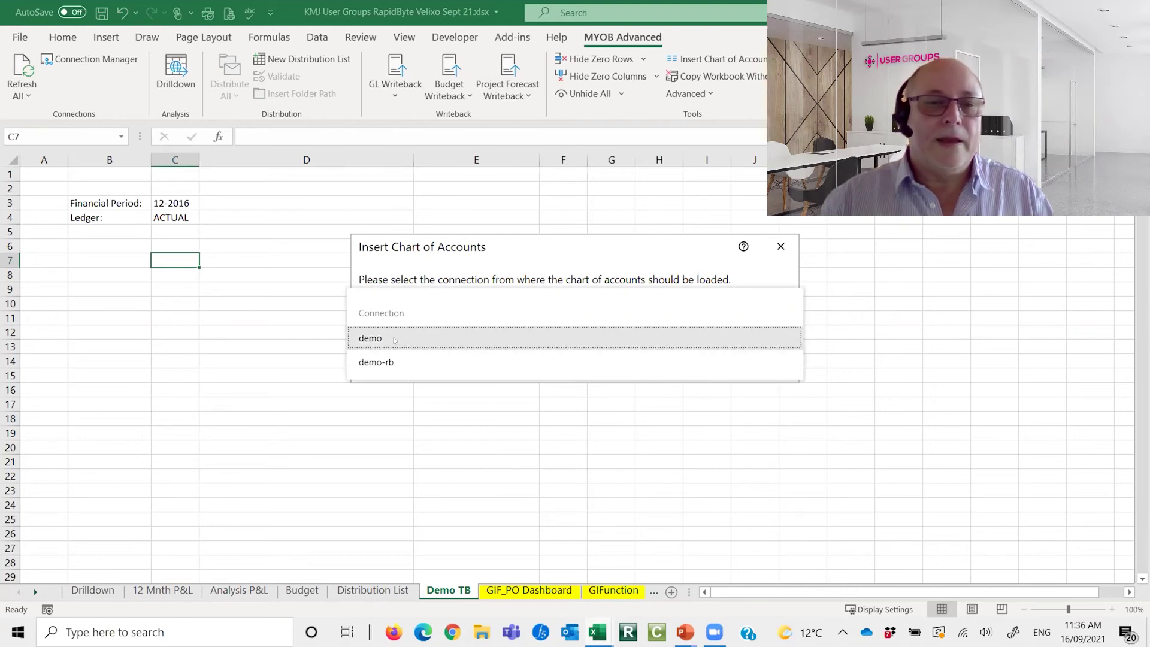
left_click(393, 362)
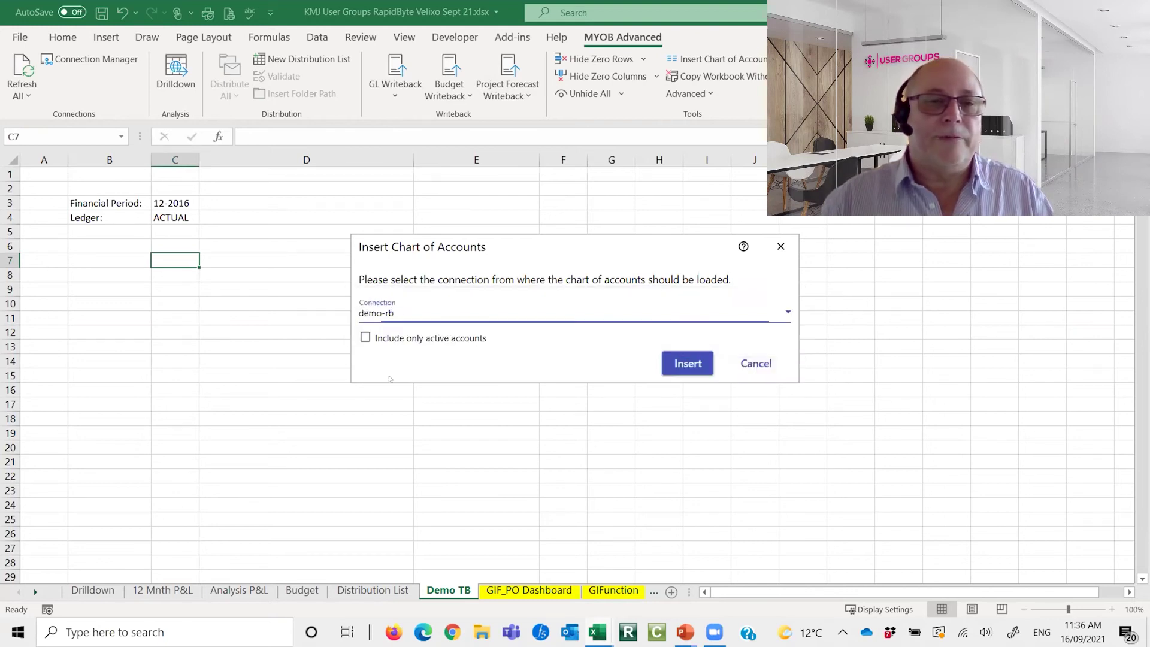
left_click(675, 368)
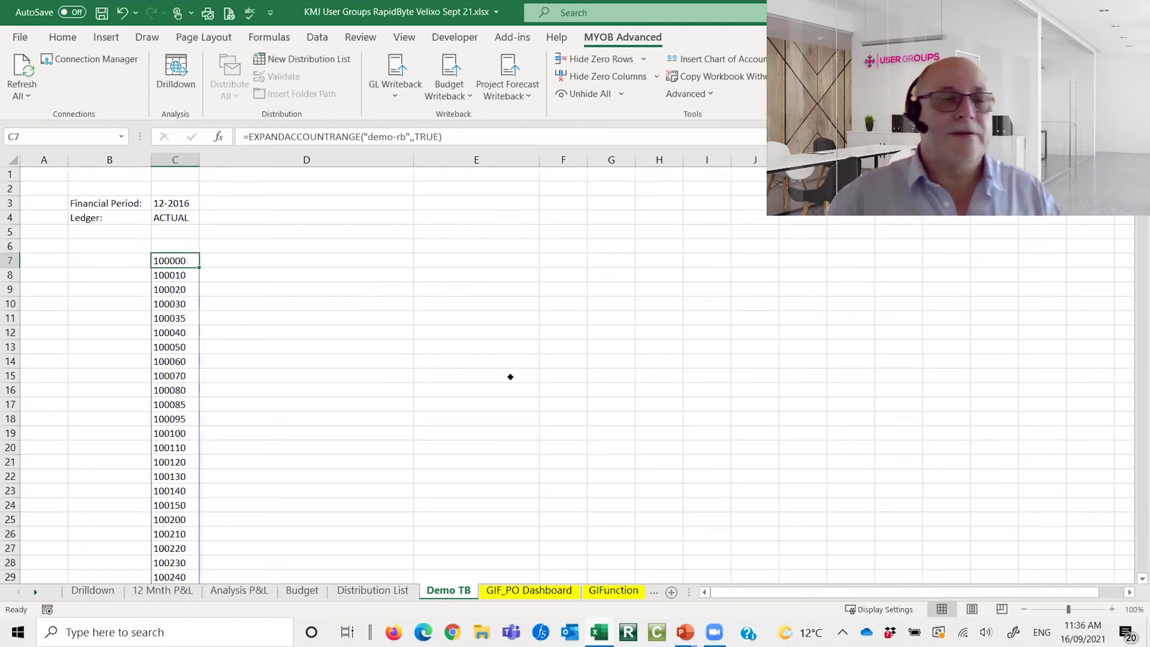
Step: Enter =ACCOUNTNAME("demo-rb",C7) in cell D7 to look up the first account's name
left_click(256, 256)
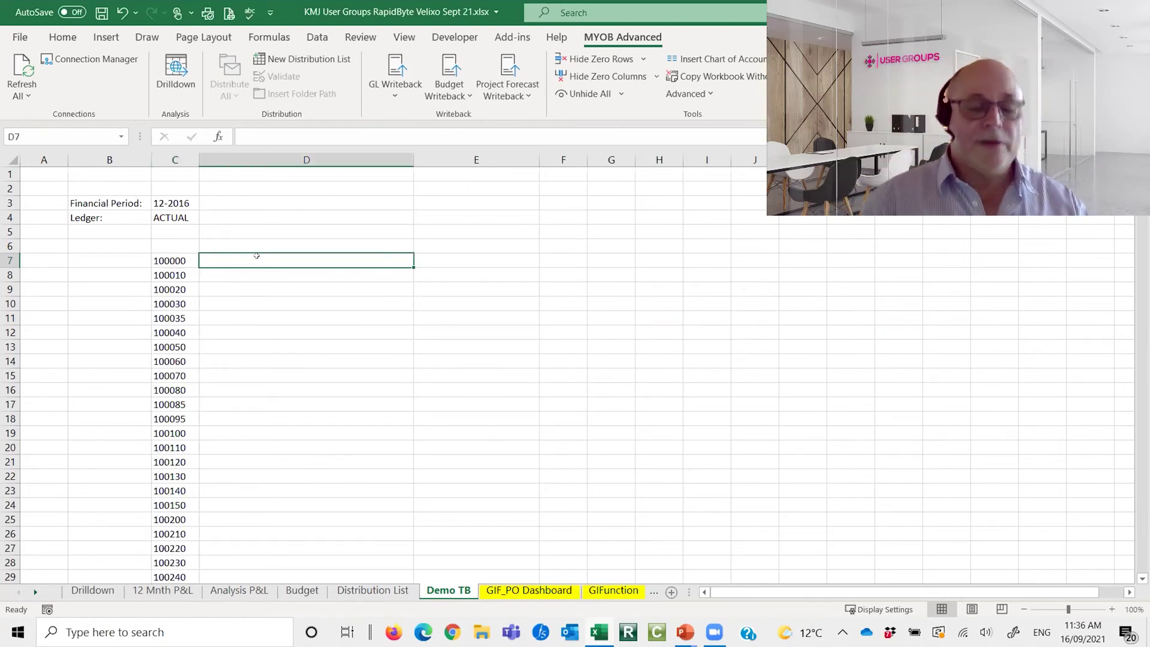
type("=account")
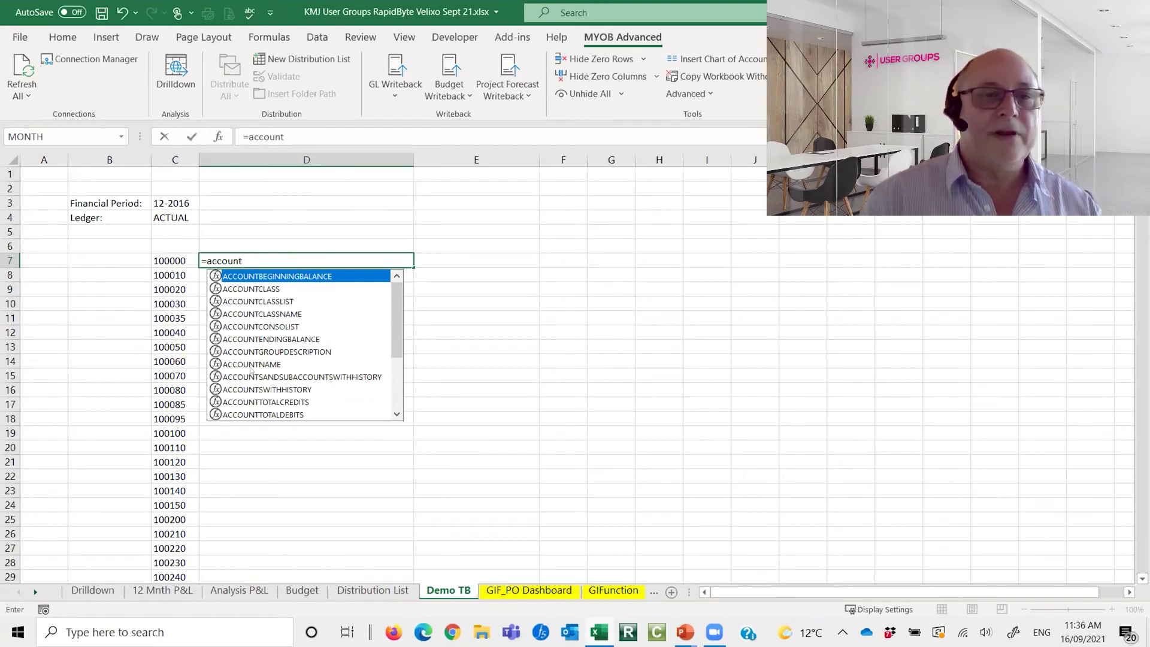
double_click(252, 363)
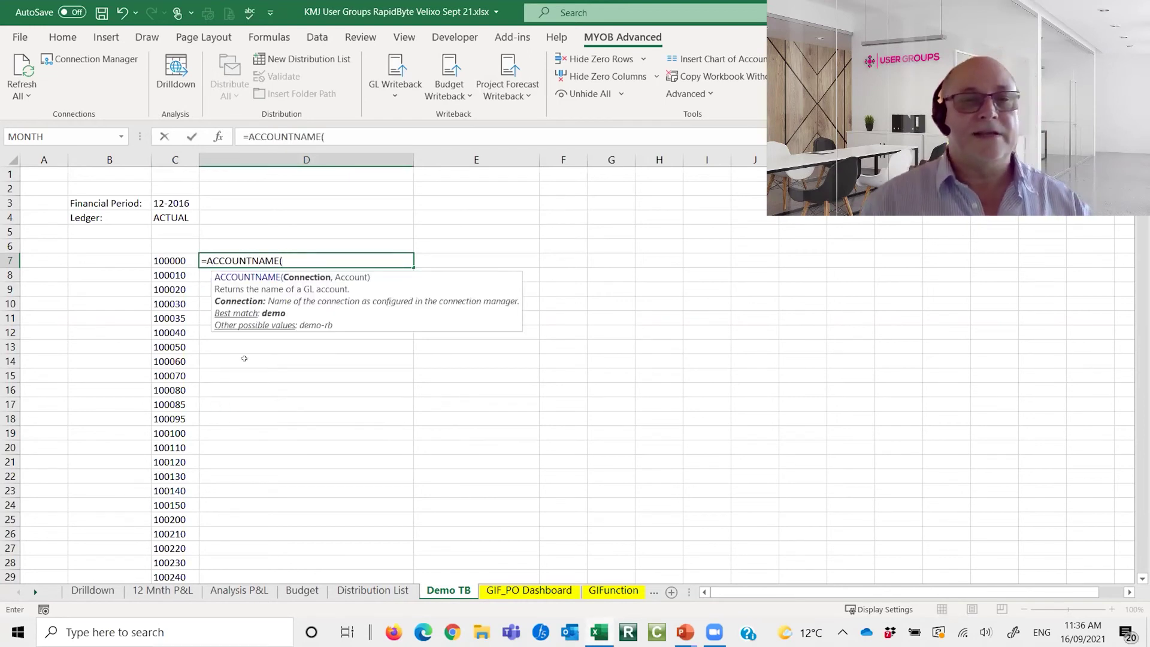
type("\"d")
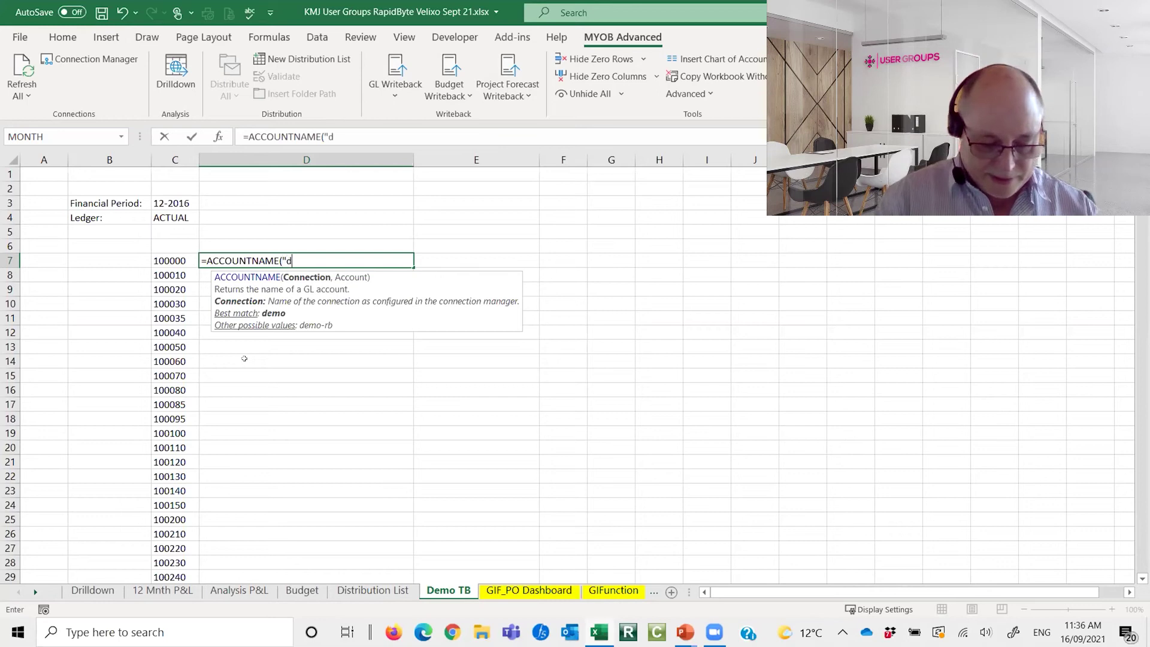
type("emo-rb")
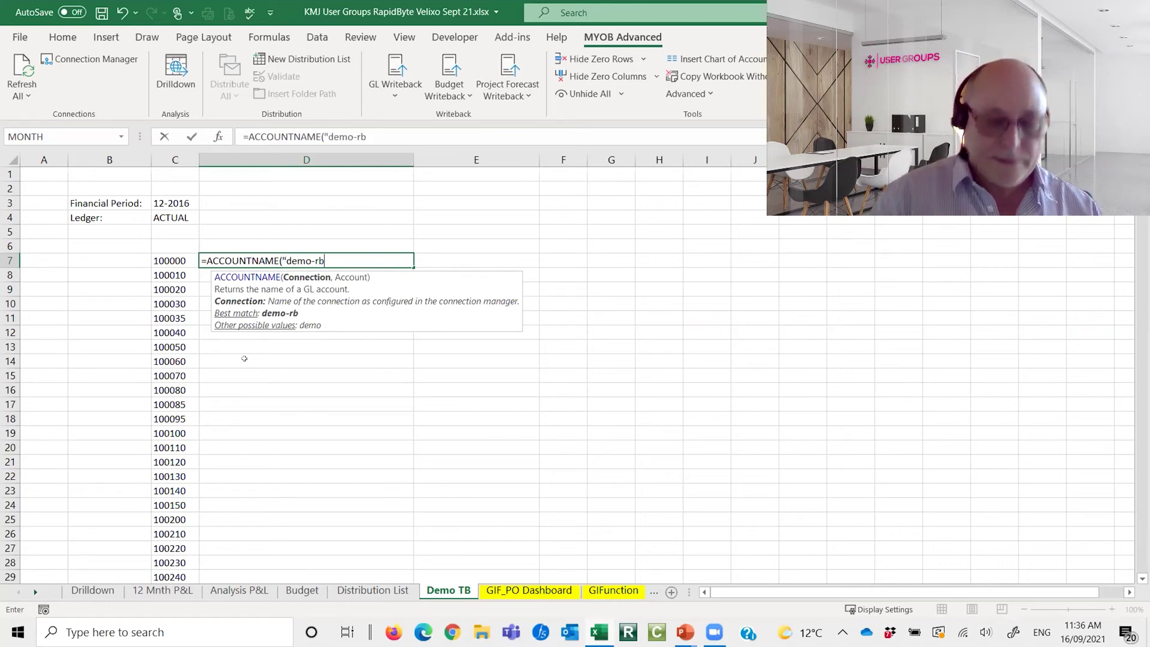
type("\",")
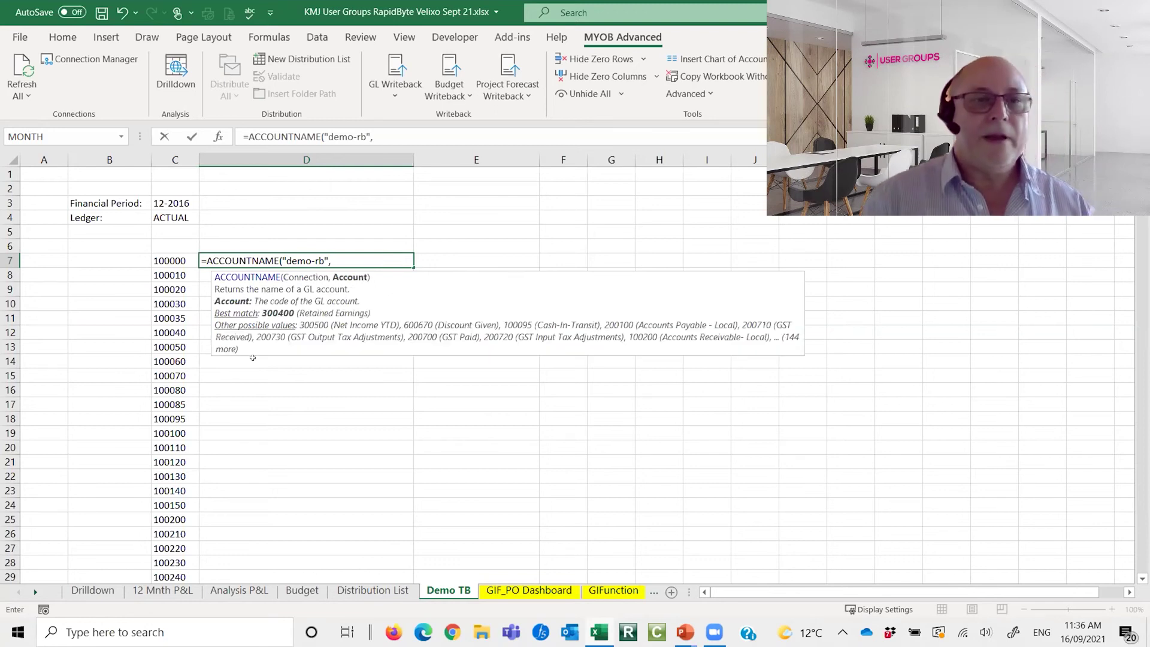
left_click(176, 260)
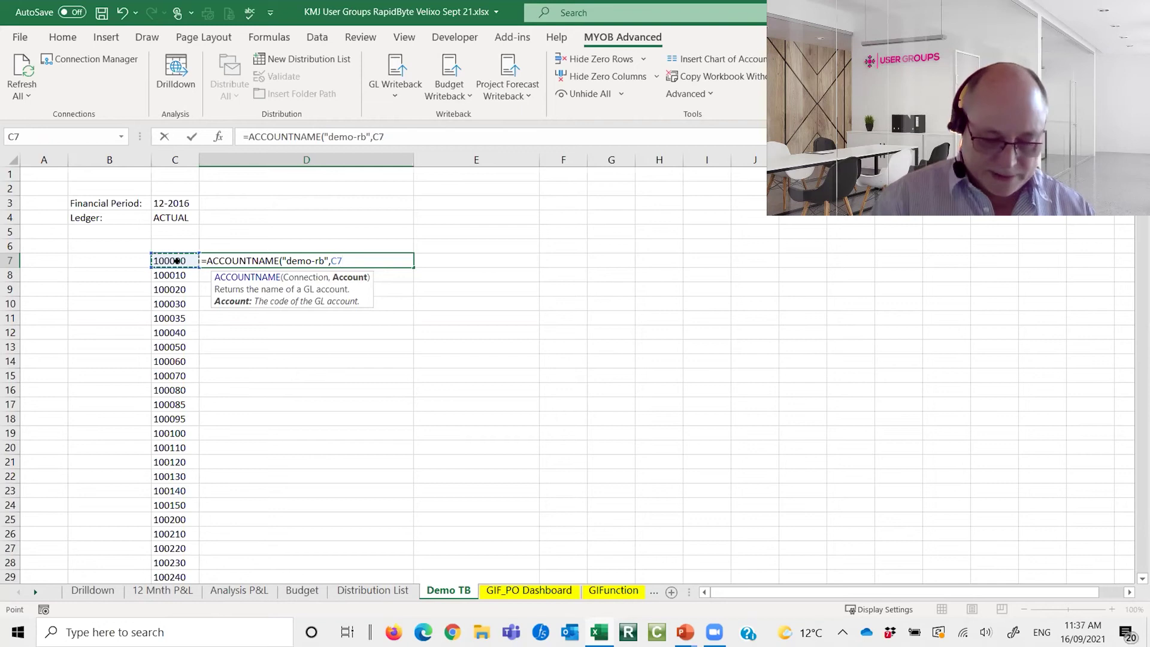
type(")")
key("Return")
left_click(321, 255)
Step: Begin an ACCOUNTBEGINNINGBALANCE formula in cell E7 with connection "demo-rb" and ledger $C$4, leaving the account class blank
left_click(446, 257)
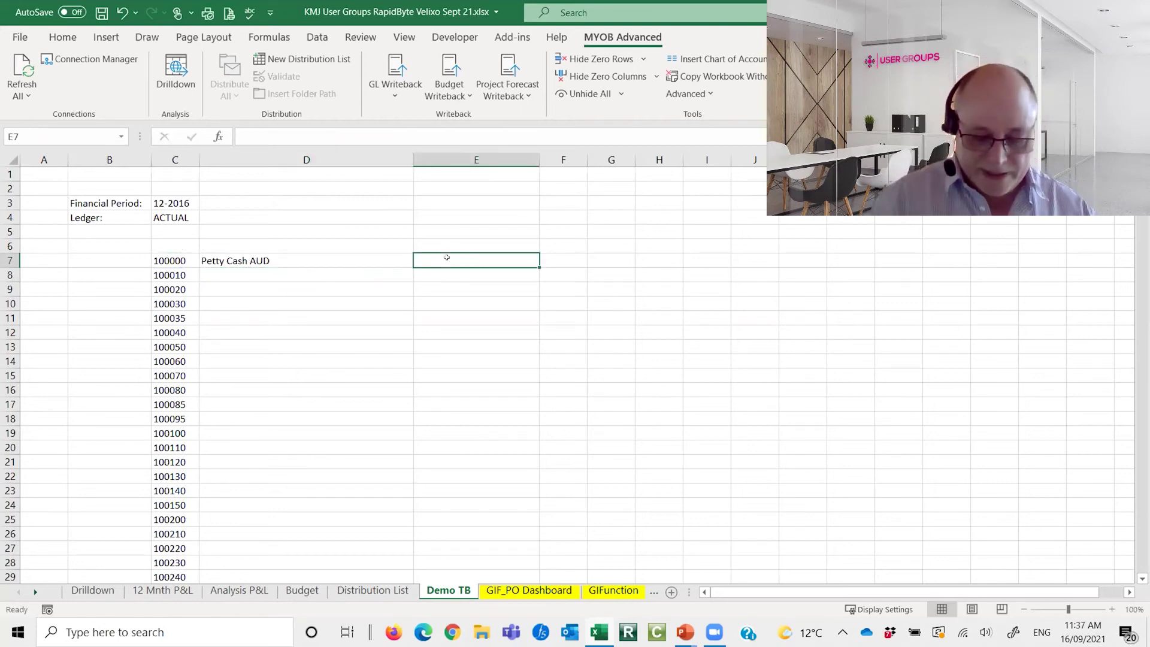
type("=")
type("account")
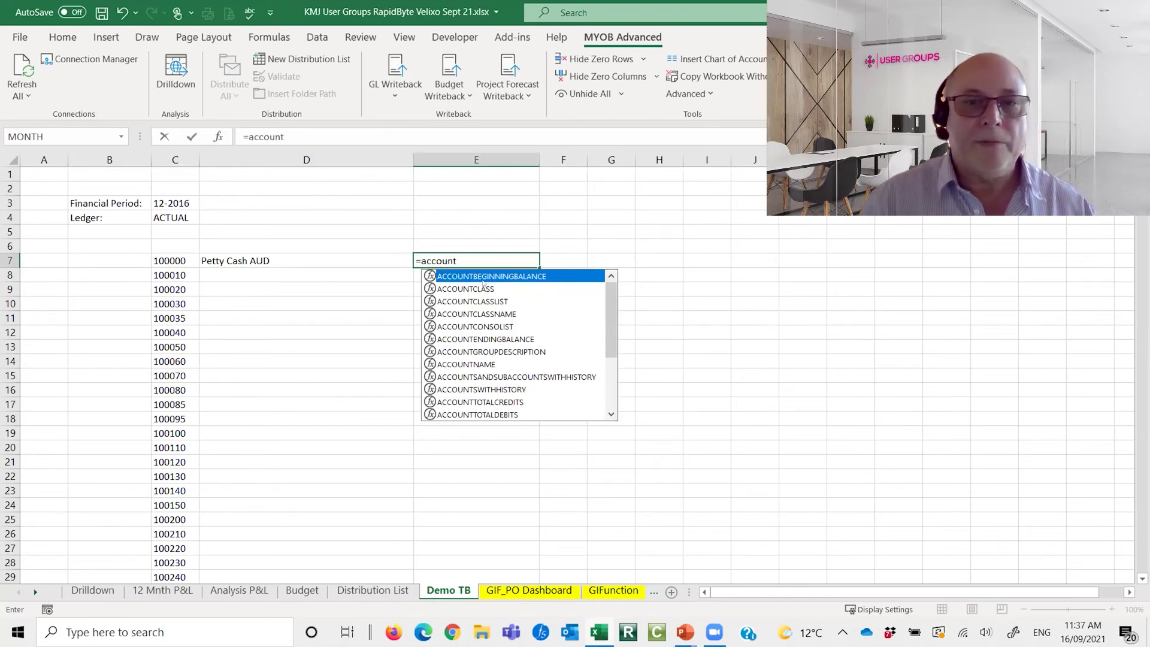
double_click(489, 275)
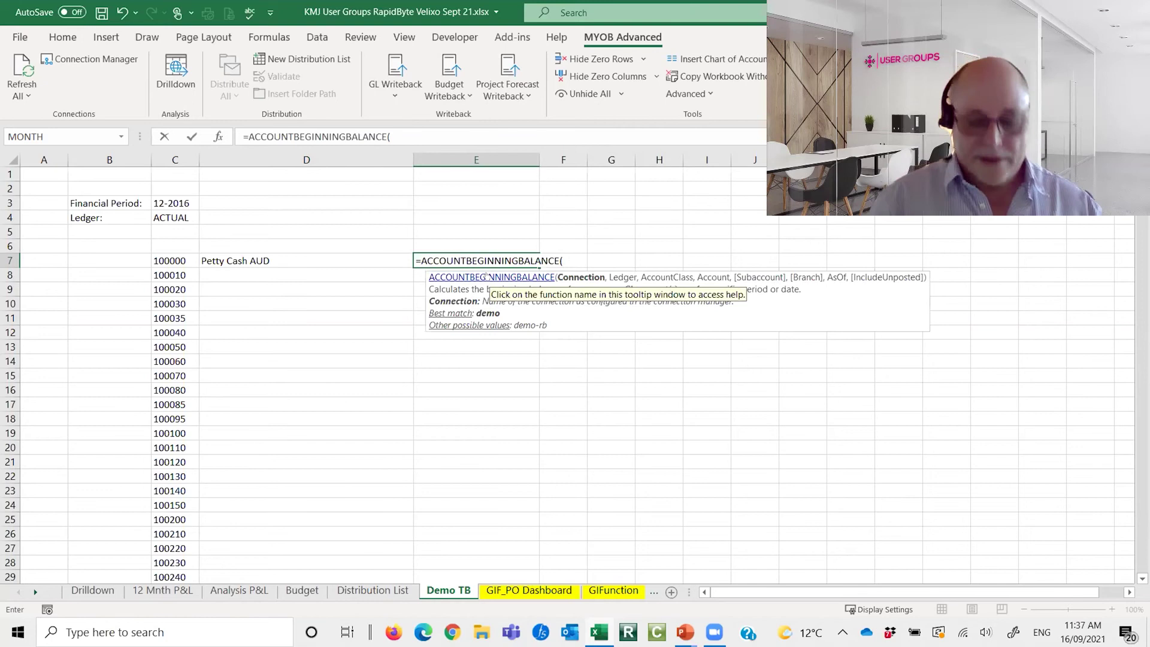
type("\"demo")
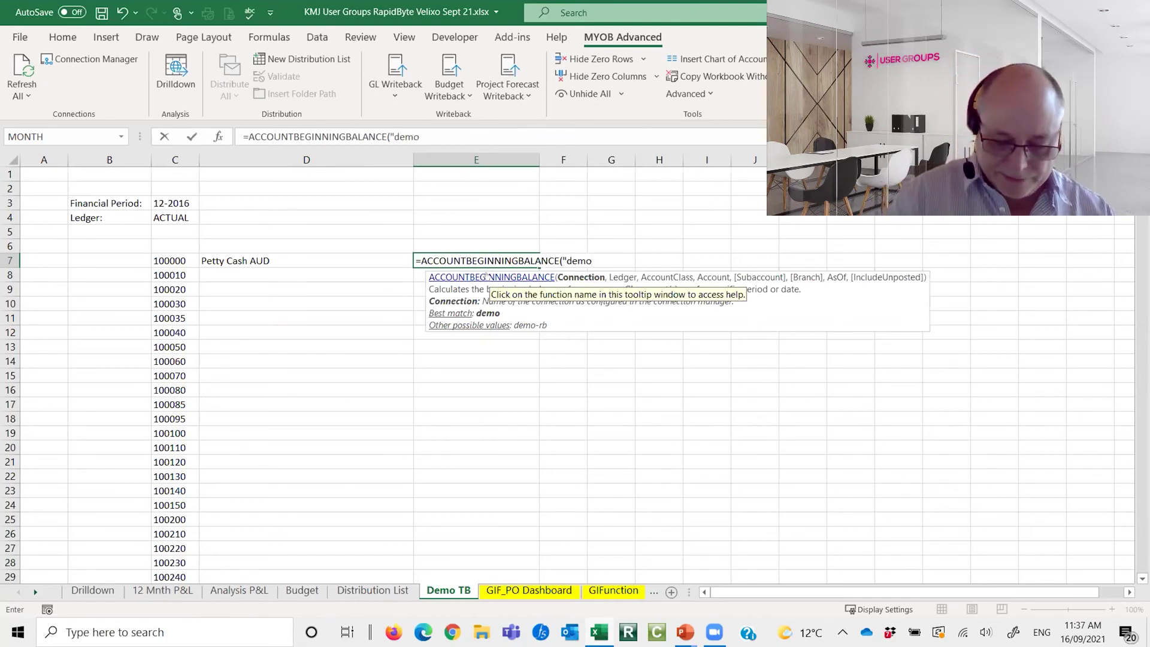
type("-rb\",")
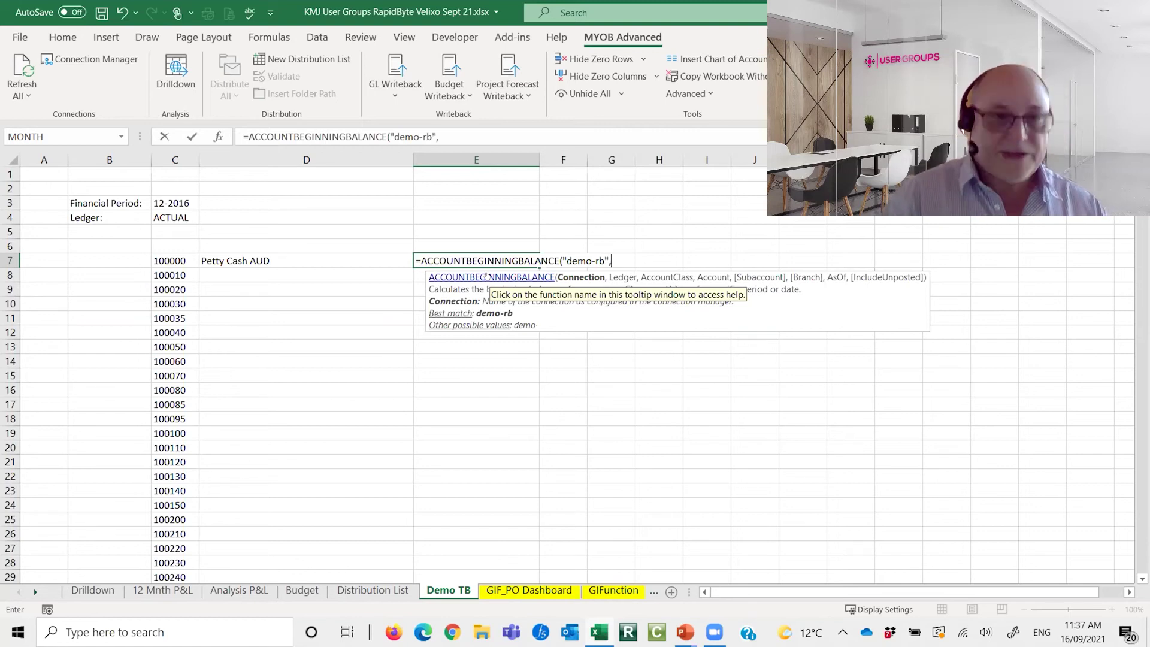
left_click(186, 213)
key("F4")
type(",")
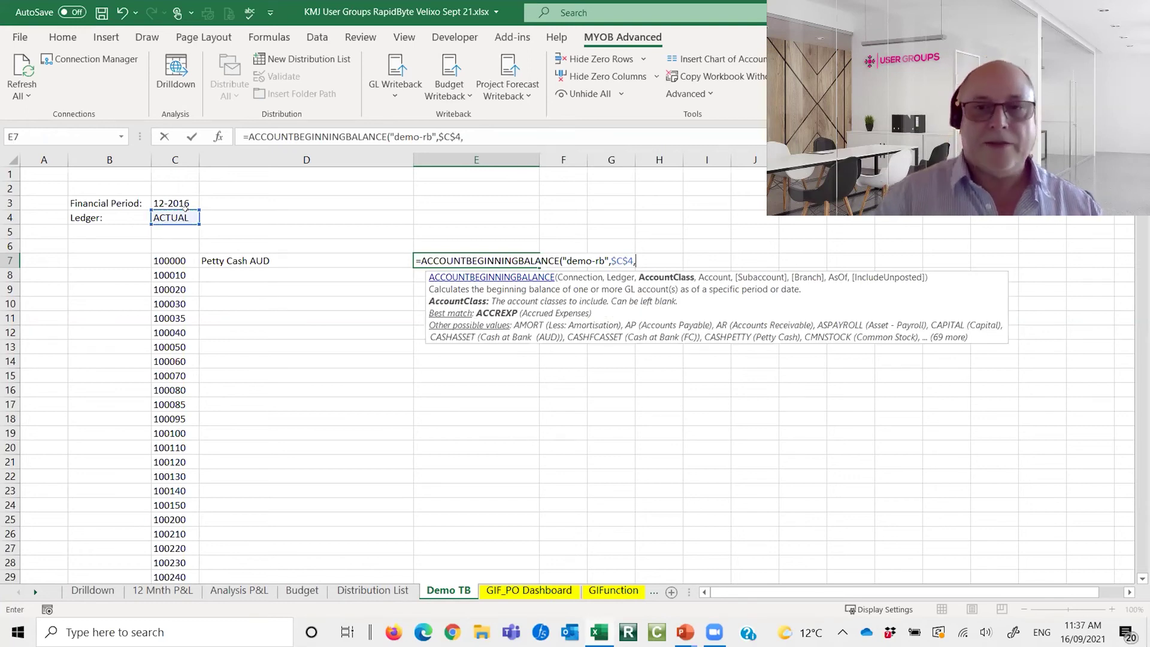
type(",")
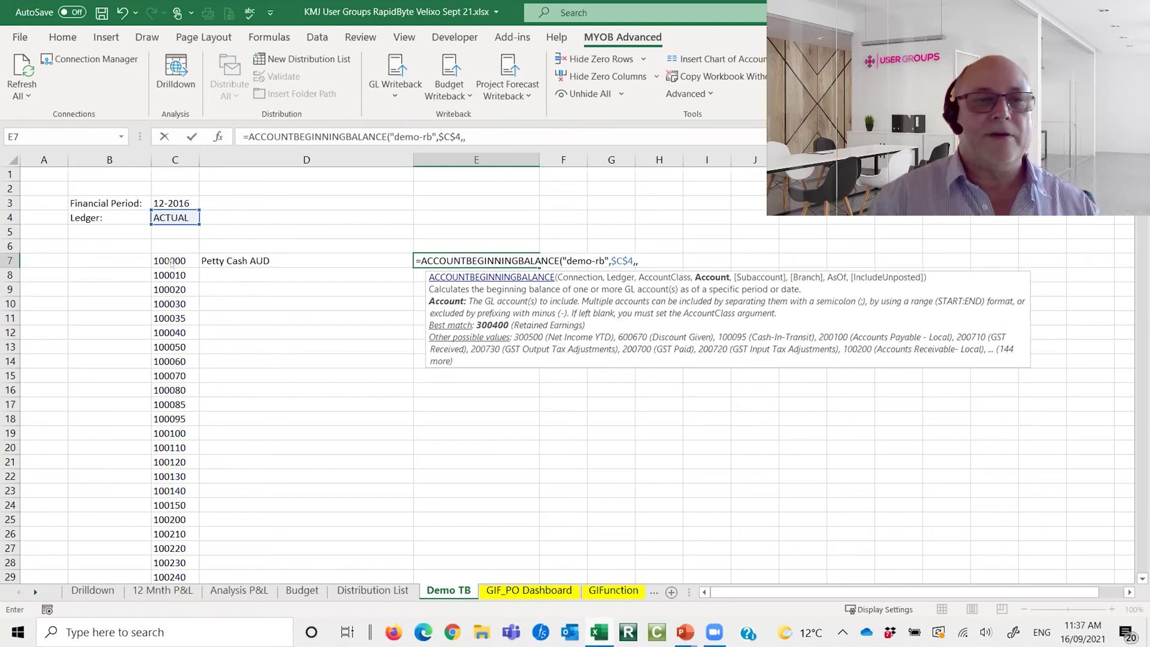
Step: Complete the beginning balance formula in E7 with account $C7, blank subaccount and branch, as-of period $C$3 and IncludeUnposted 1
left_click(171, 261)
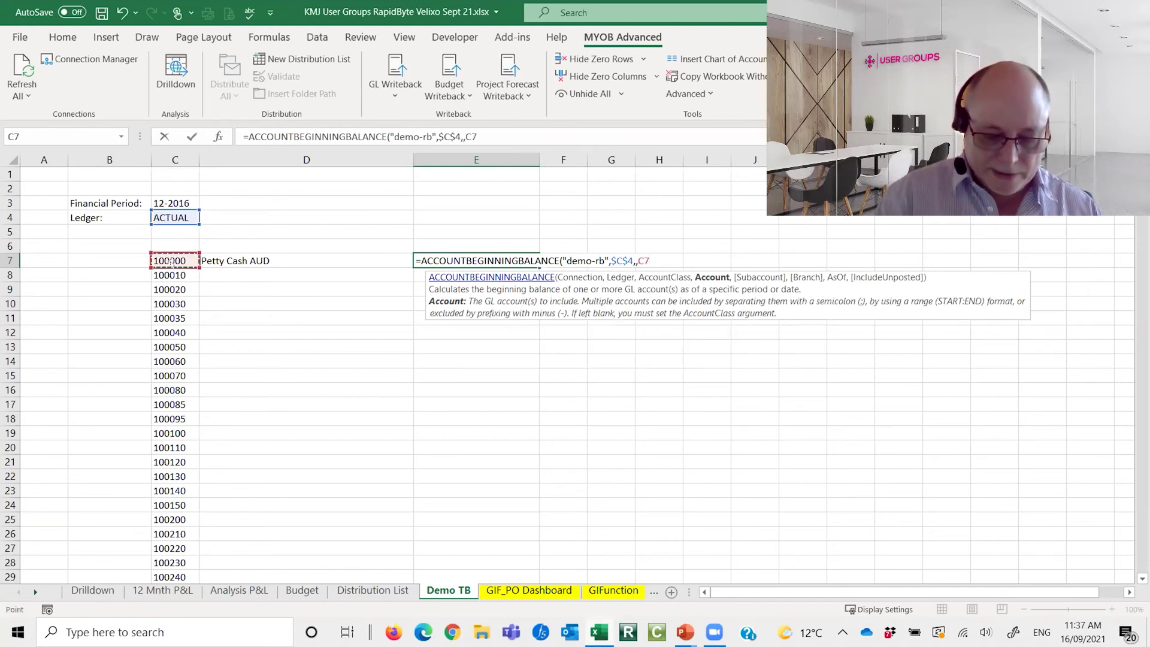
key("F4")
key("F4")
key("F4")
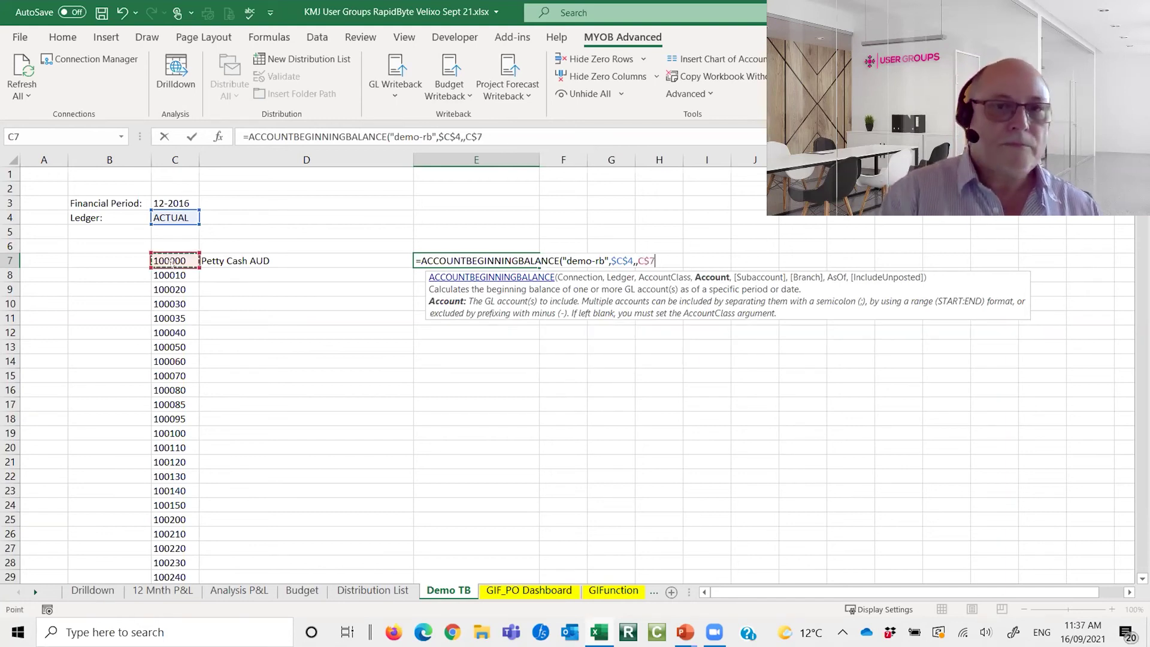
type(",,")
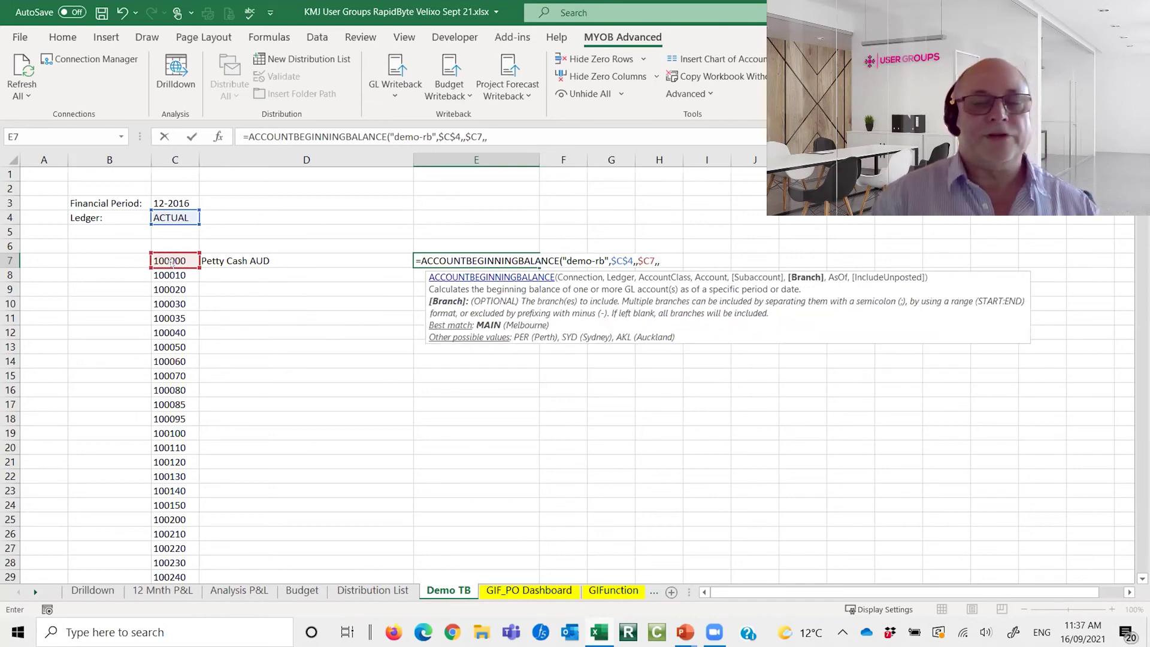
type(",")
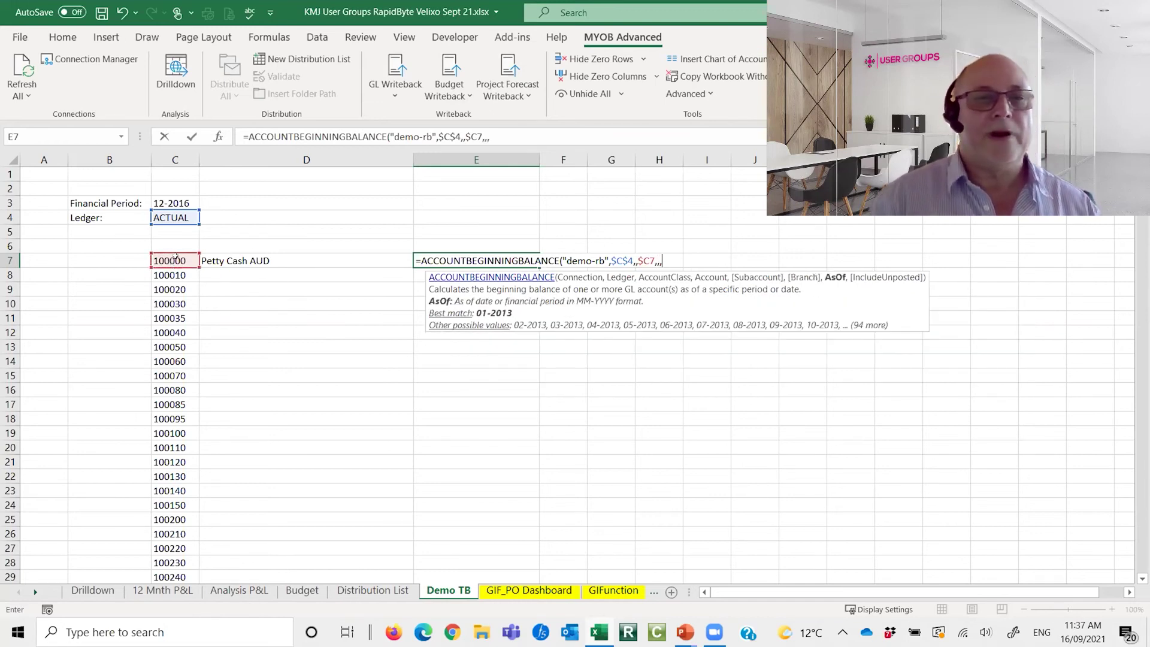
left_click(160, 197)
key("F4")
type(",")
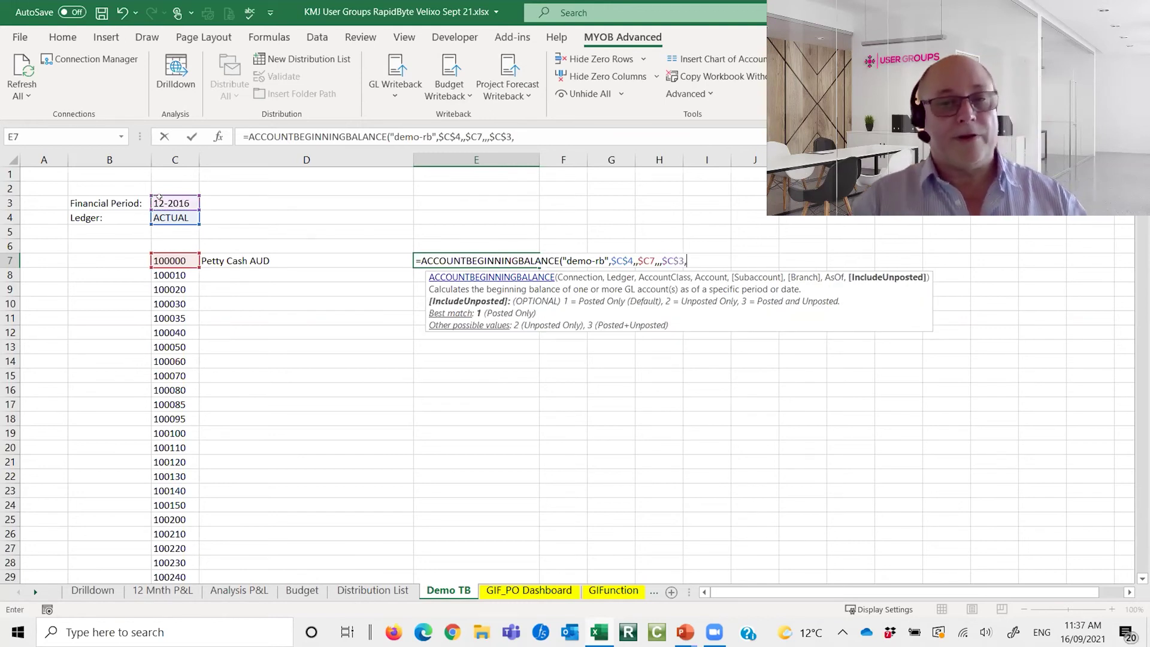
type("1)")
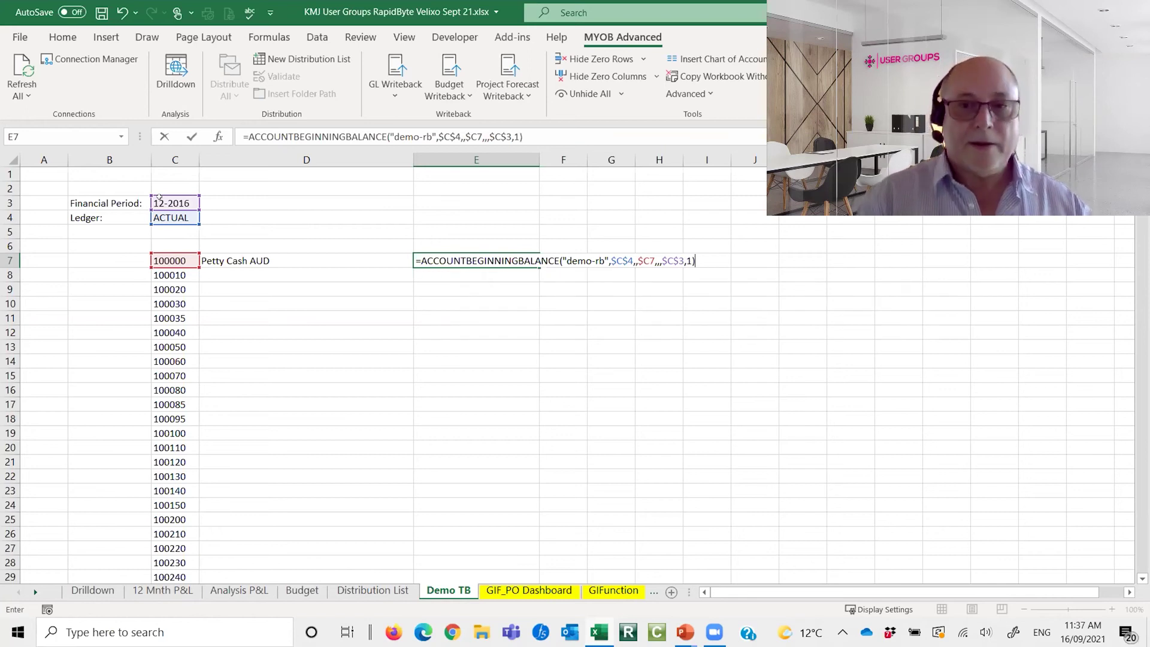
key("Return")
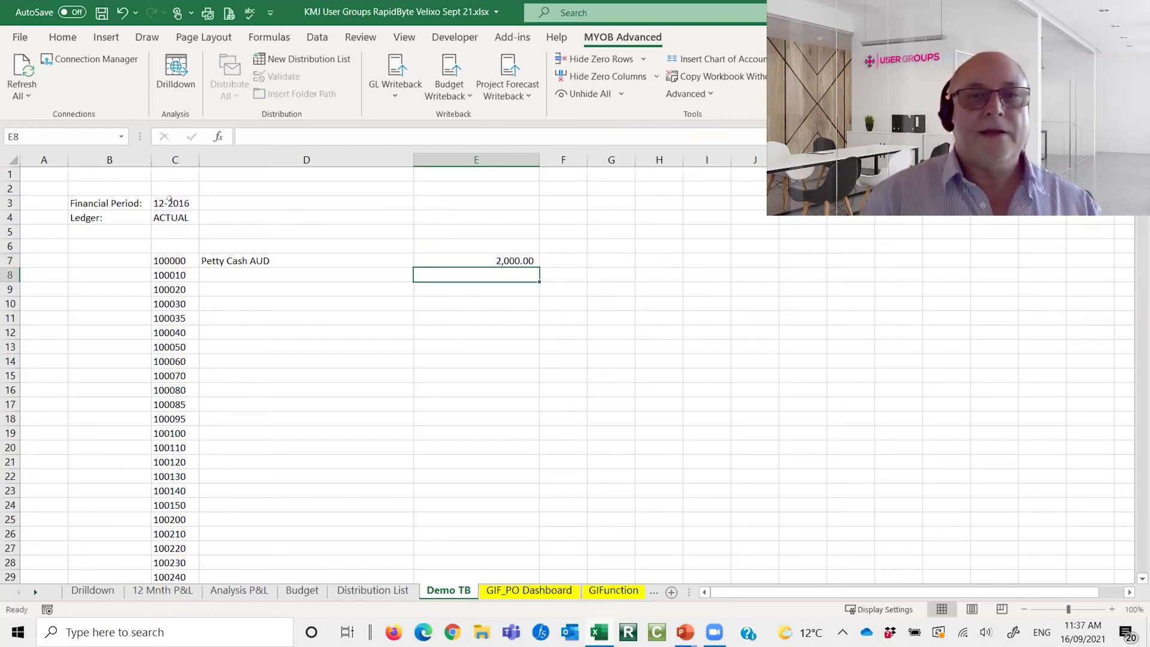
Step: Fill the D7:E7 formulas down the whole account list and apply Hide Zero Columns to the balances in E7:E160
left_click_drag(370, 254, 530, 262)
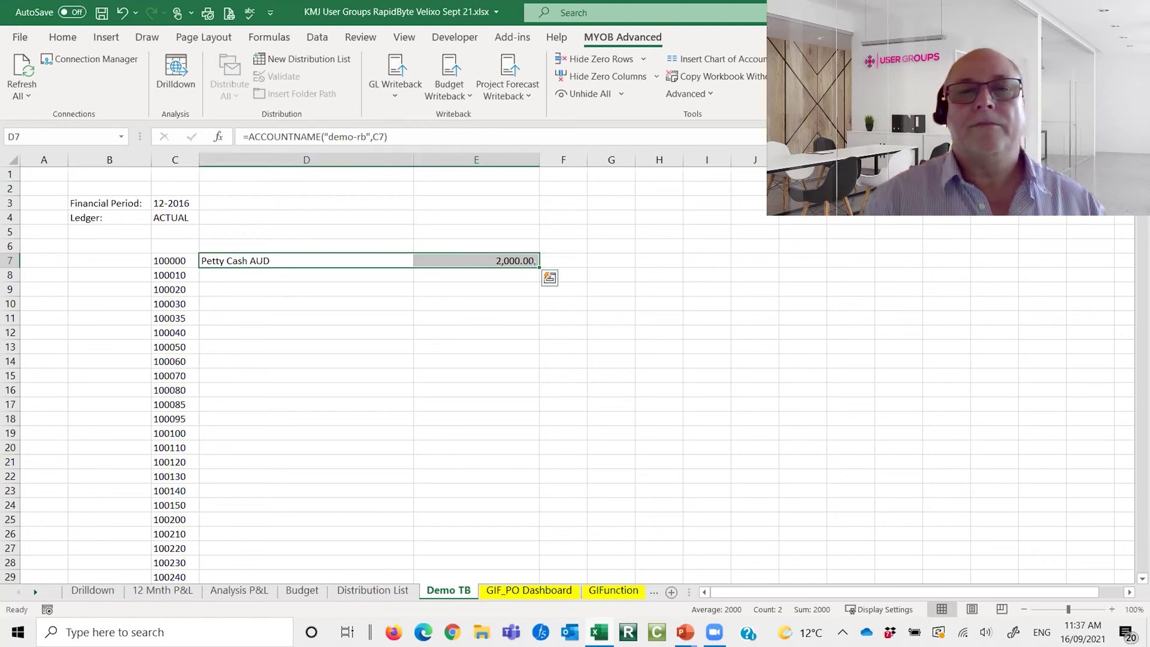
double_click(534, 264)
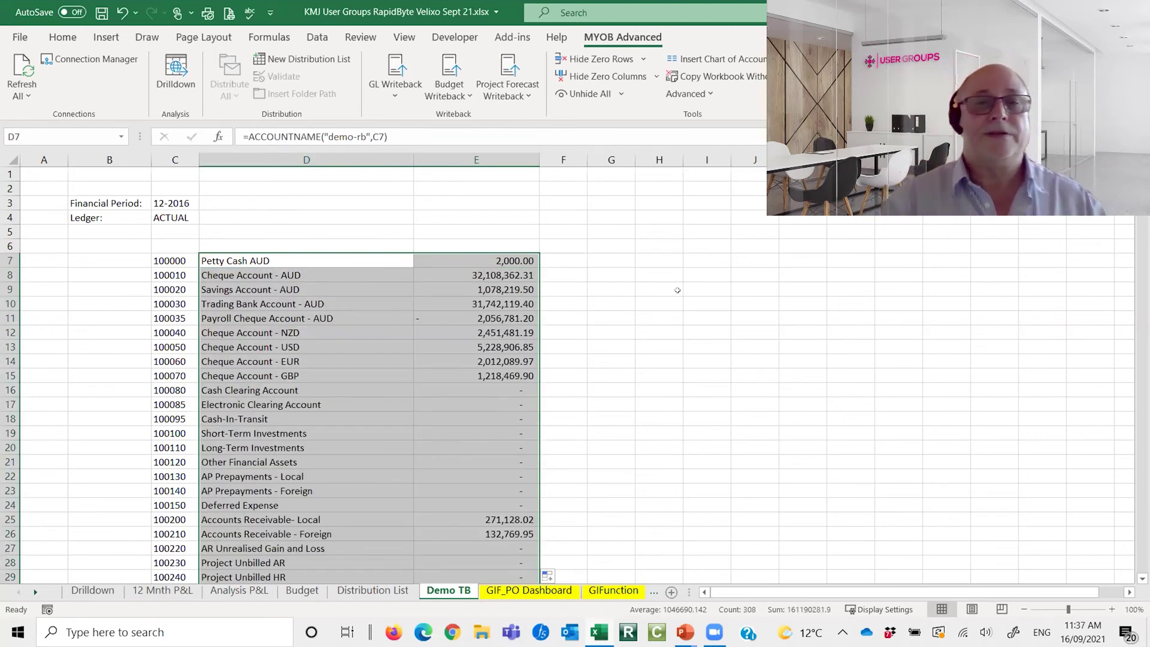
left_click(695, 291)
left_click_drag(457, 255, 479, 580)
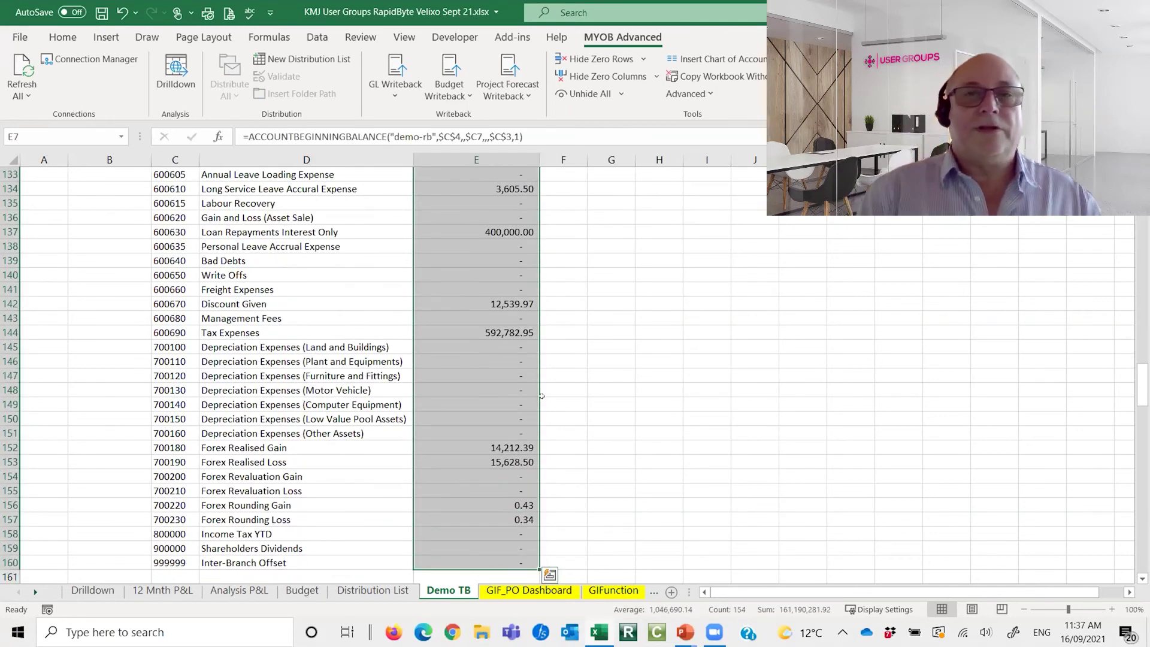
left_click(606, 76)
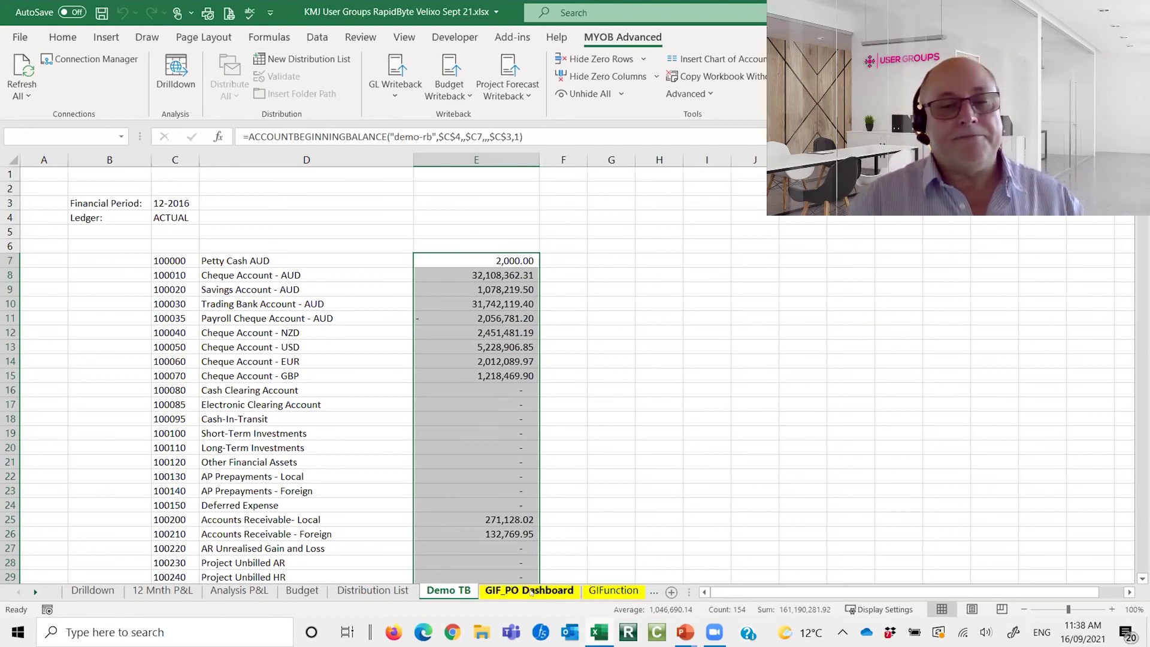
Step: Examine the GIF_PO Dashboard sheet with its GI formula in P3, and the GIFILTER formula in D1 of the GIFunction sheet
key("ctrl+Page_Down")
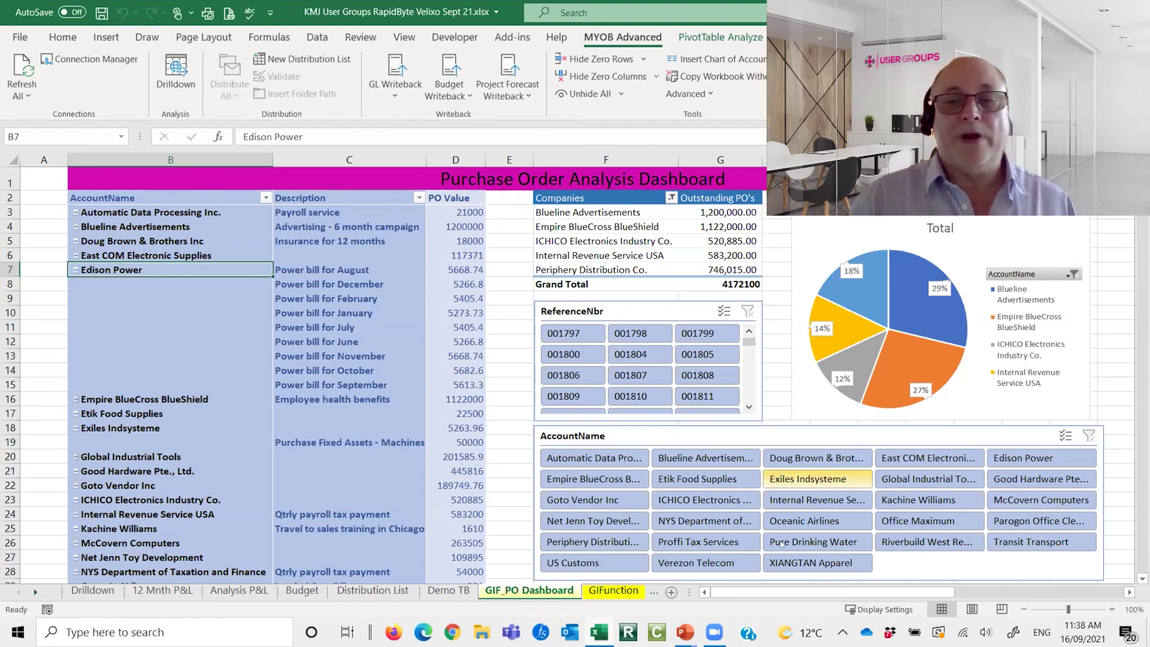
left_click_drag(805, 592, 1048, 601)
left_click(224, 213)
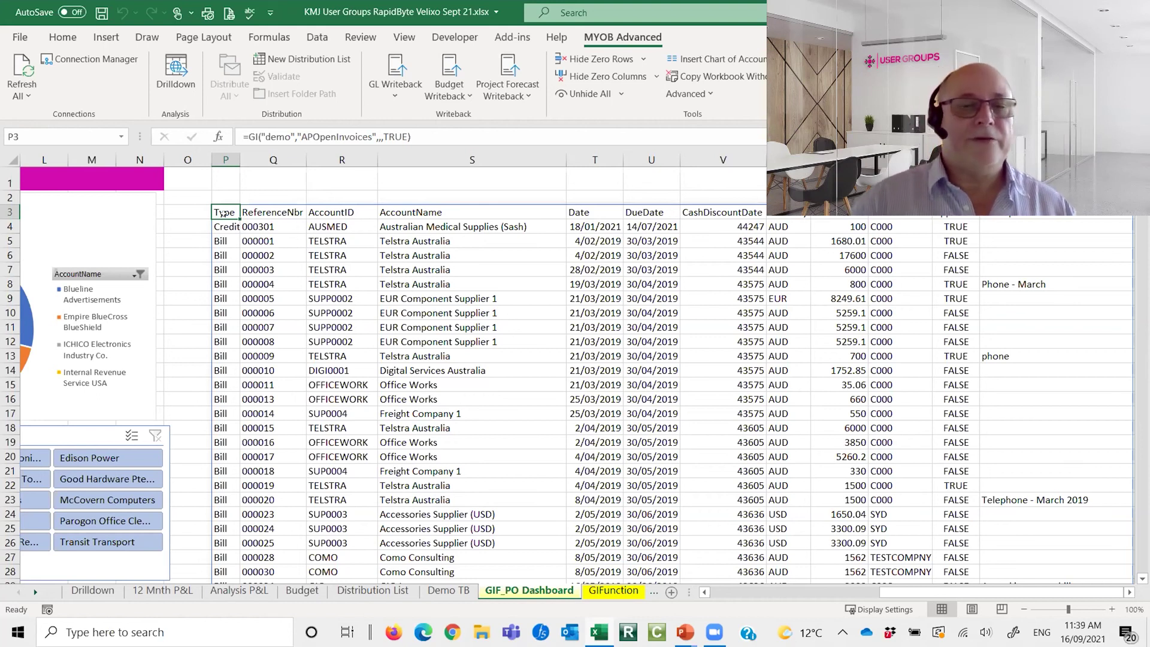
left_click(600, 592)
left_click(223, 174)
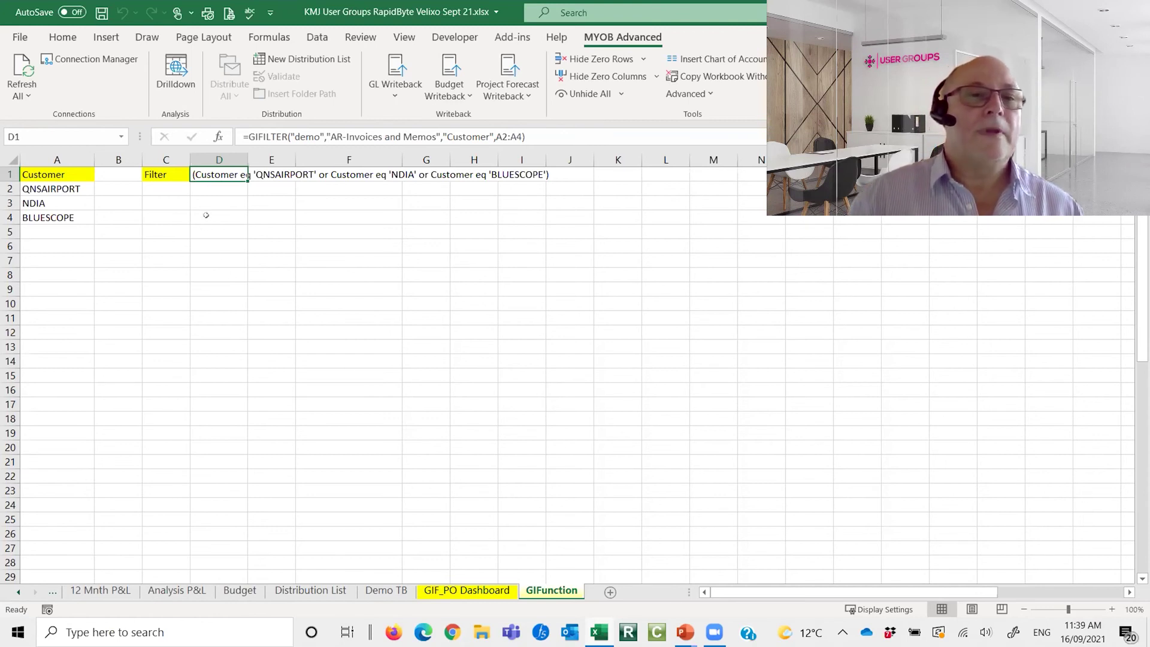
Step: Begin a GI formula in cell E4 with connection "demo-" and inquiry name "AR-Invoices and memos"
left_click(266, 215)
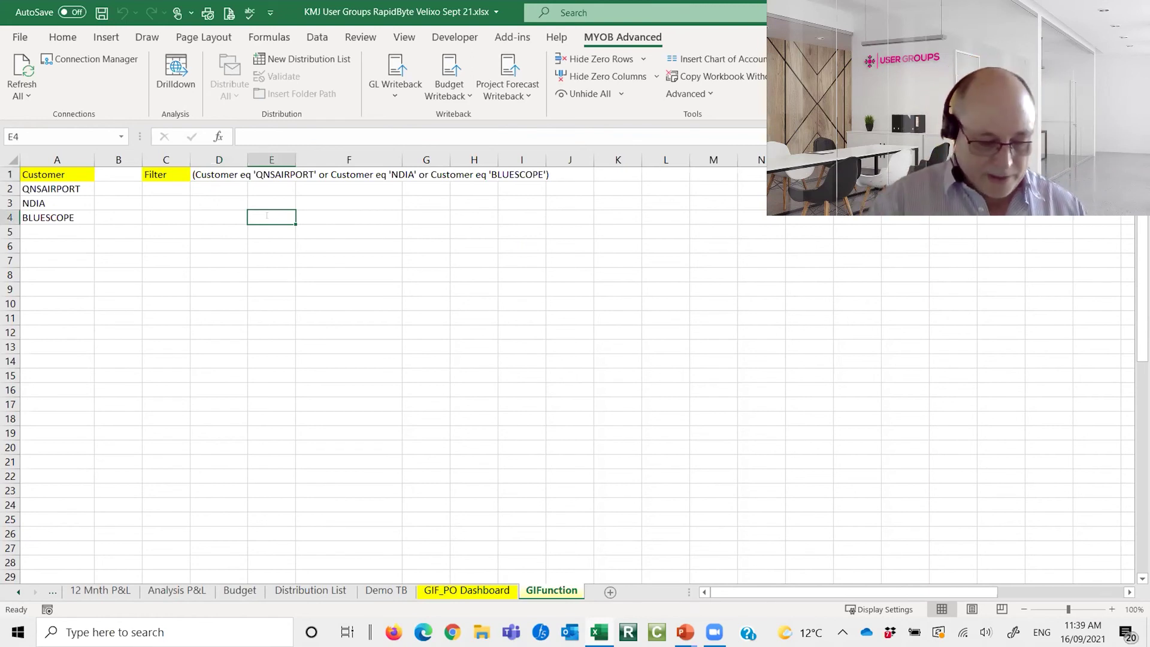
type("=gi")
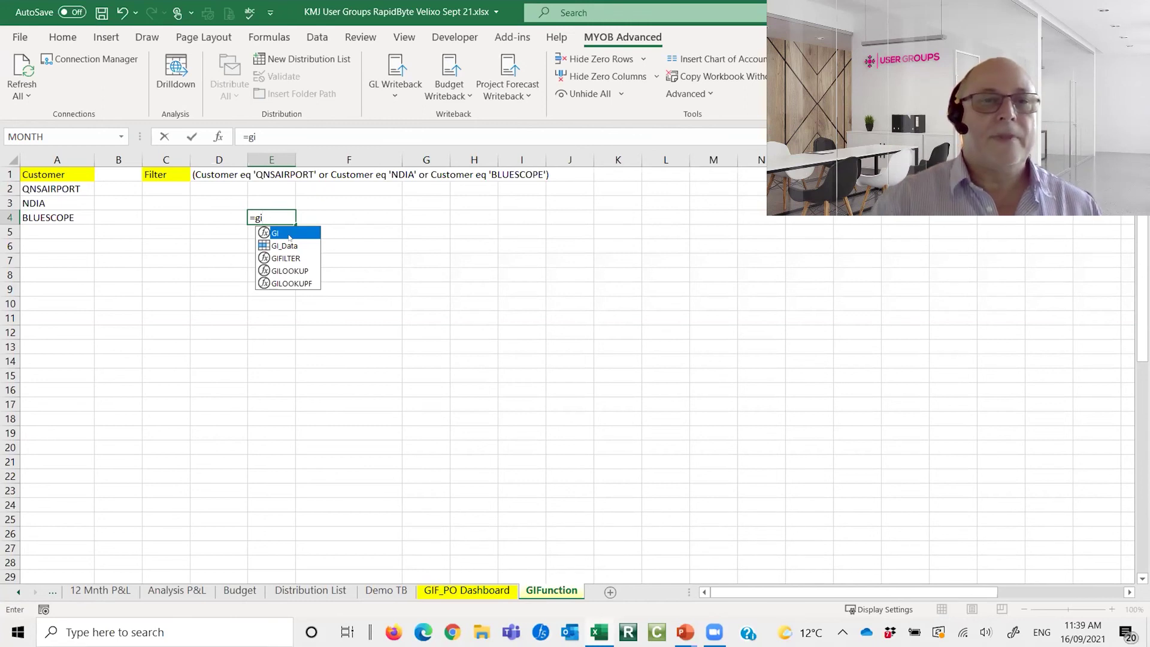
double_click(290, 235)
type("\"demo-")
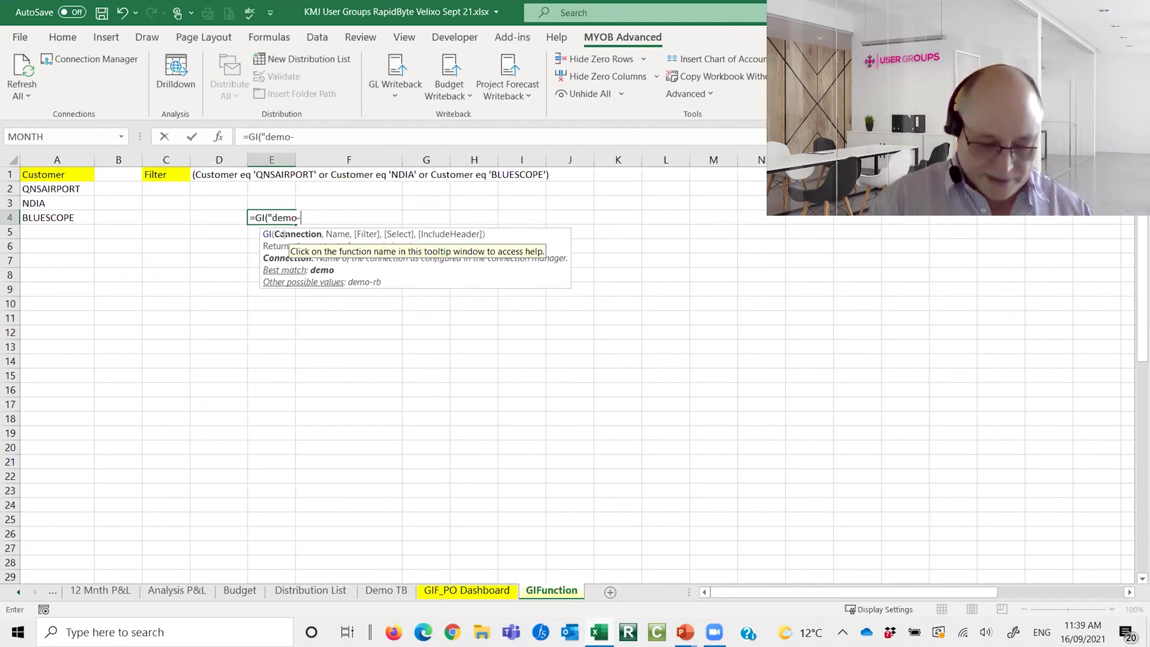
type("\",")
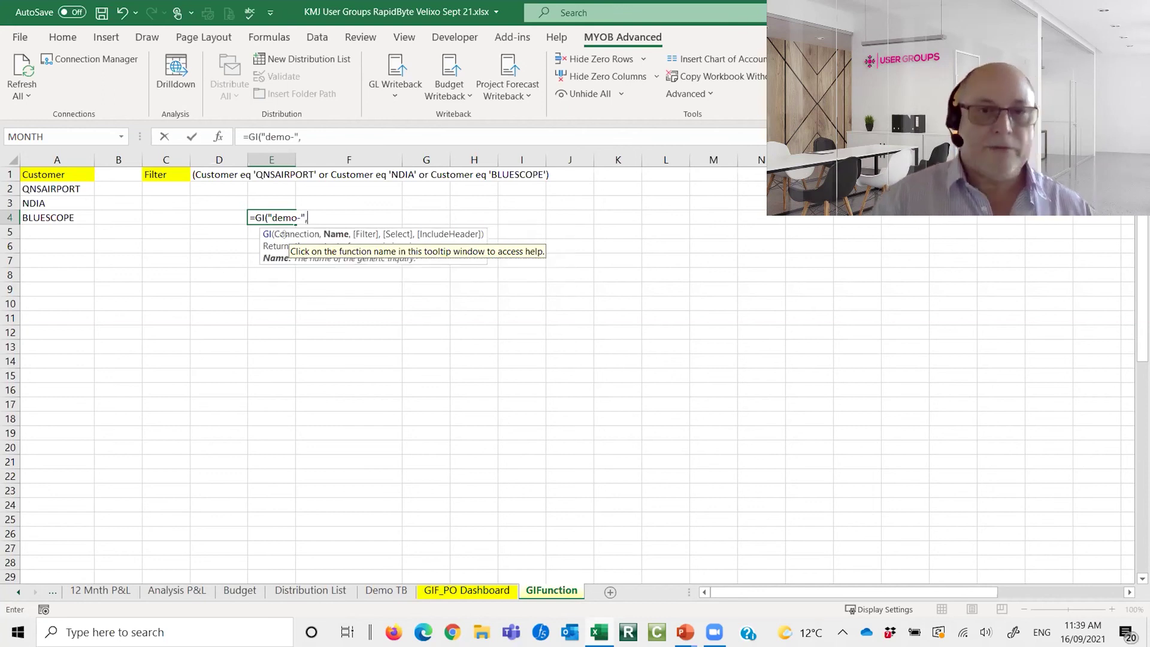
type("\"")
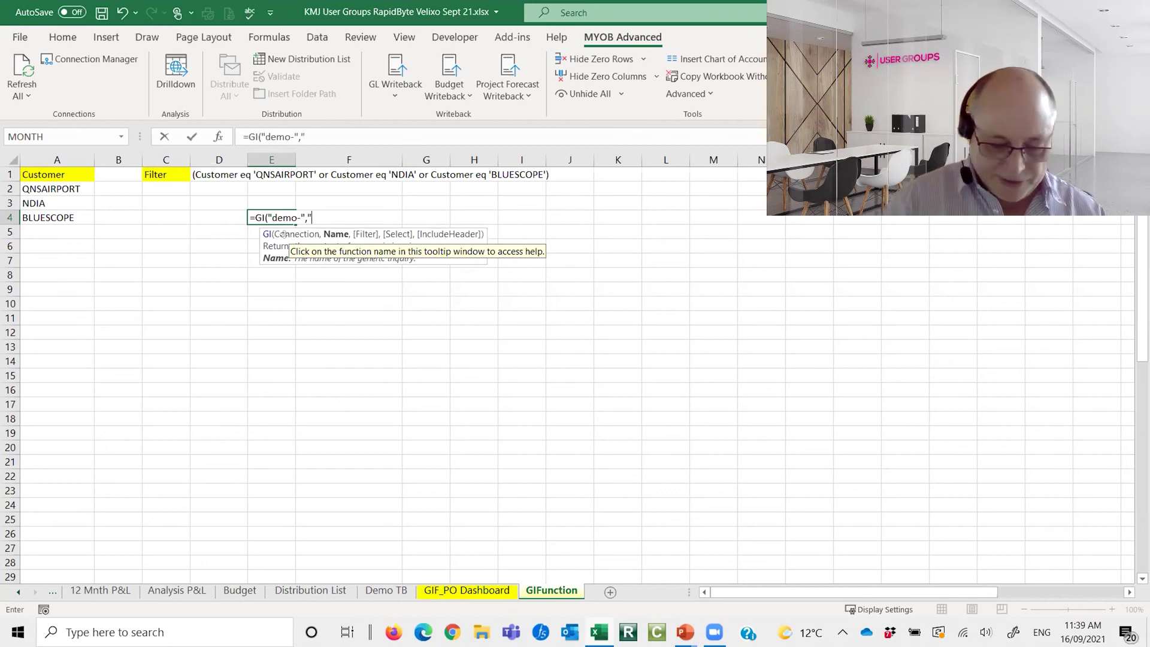
type("AR")
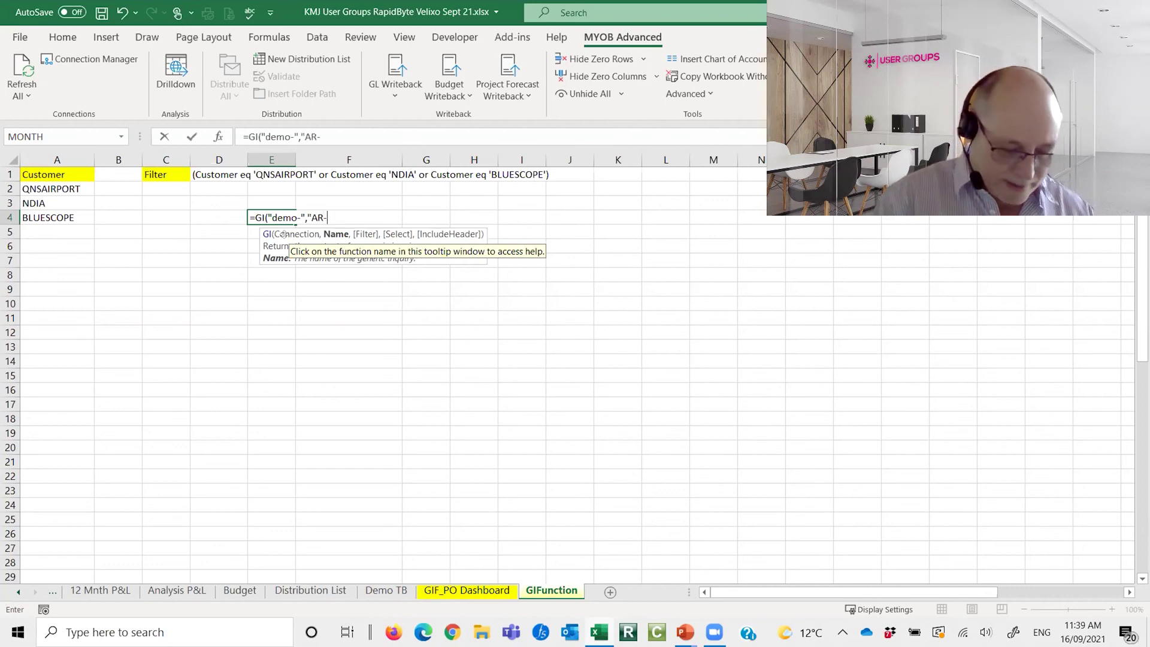
type("-Invoi")
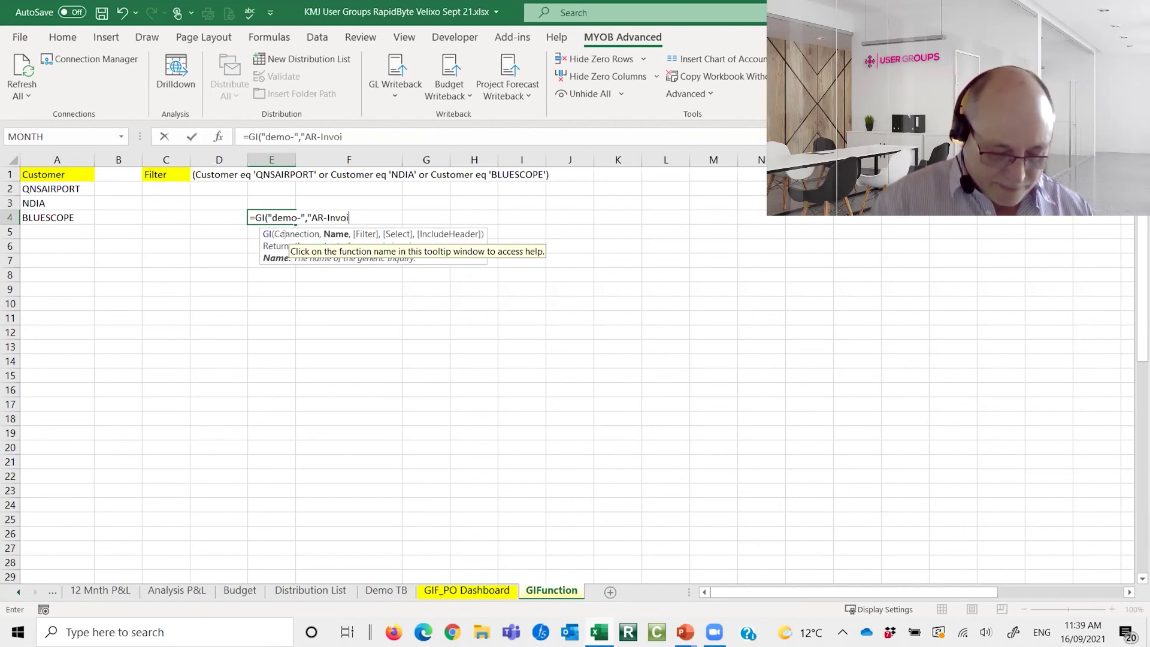
type("ces and mem")
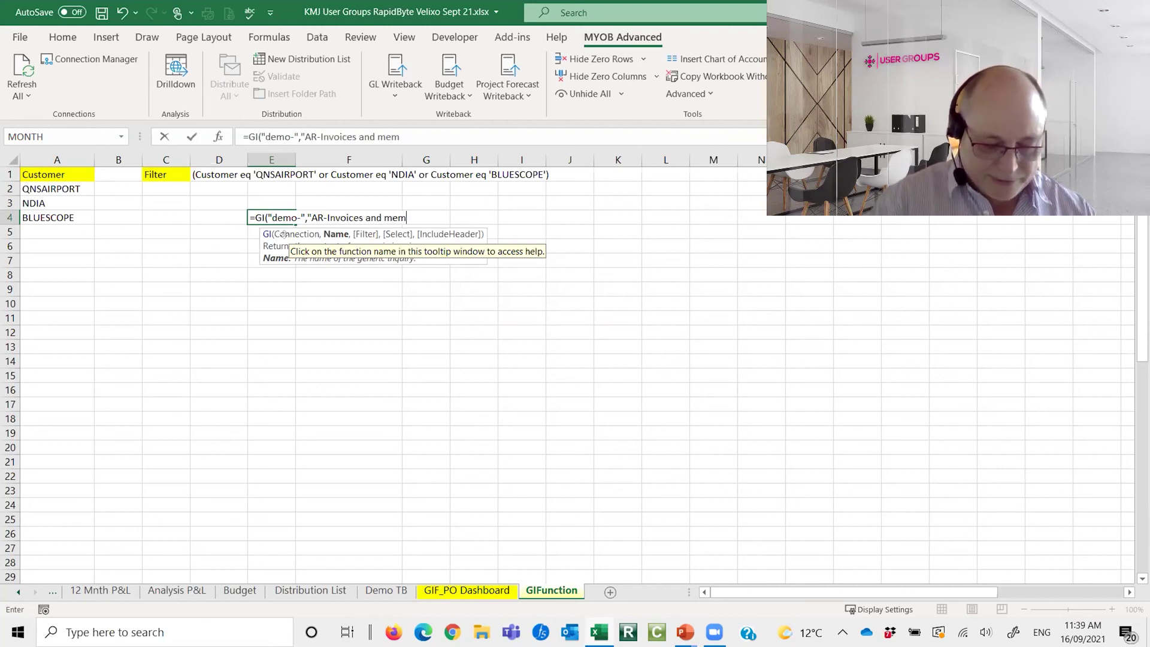
type("os\",")
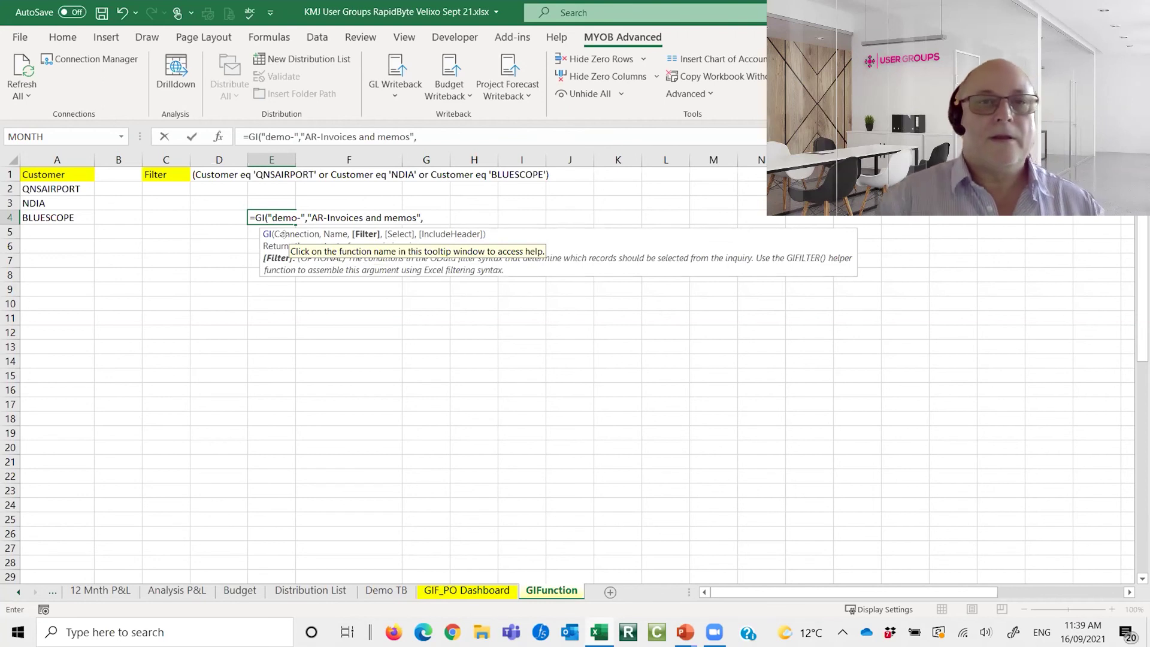
Step: Correct the capitalisation of the inquiry name in the formula to "AR-Invoices and Memos"
key("BackSpace")
key("BackSpace")
key("BackSpace")
key("BackSpace")
key("BackSpace")
key("BackSpace")
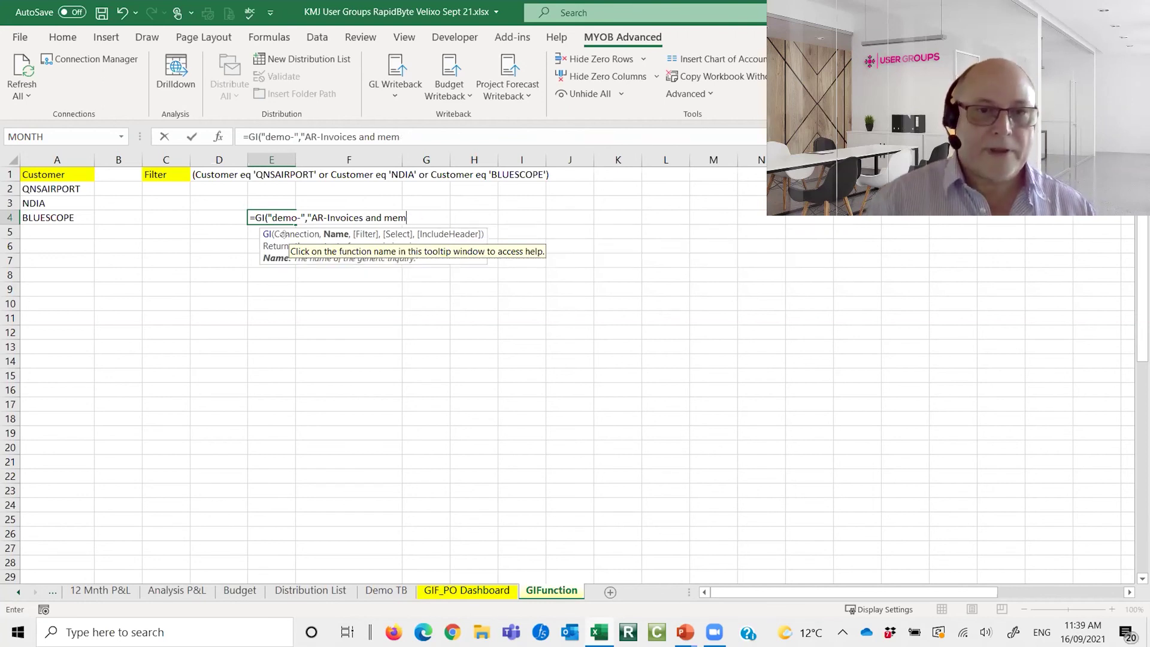
type("Memos\",")
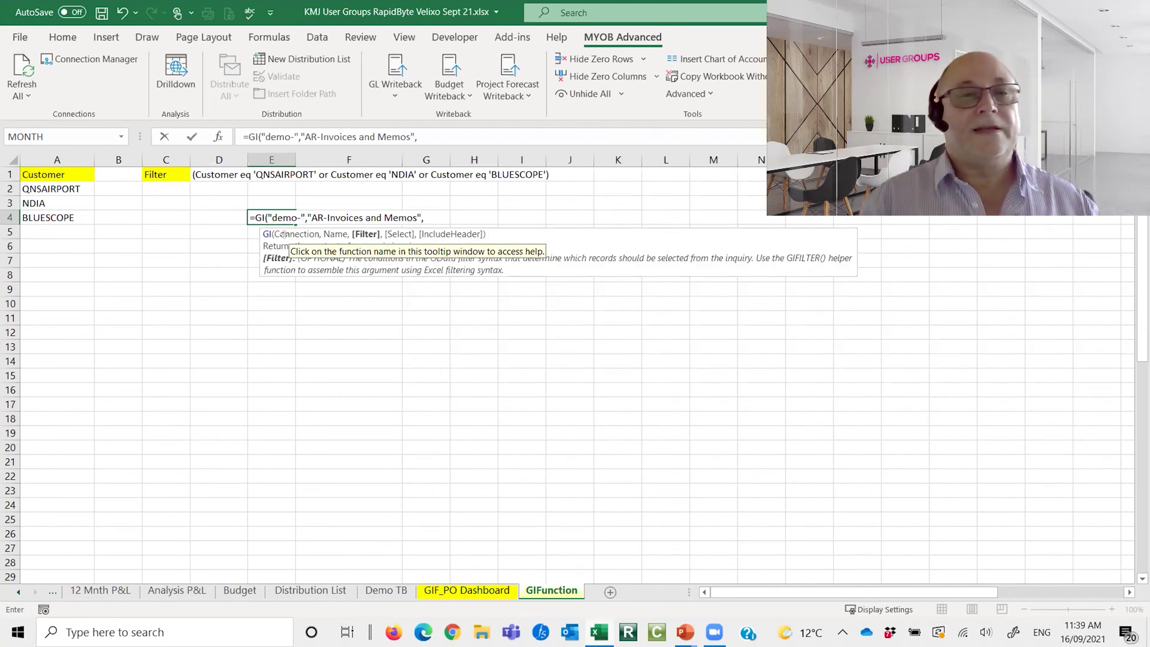
Step: Complete the GI formula with cell D1 as the filter, a blank column selection and TRUE for including headers
left_click(203, 170)
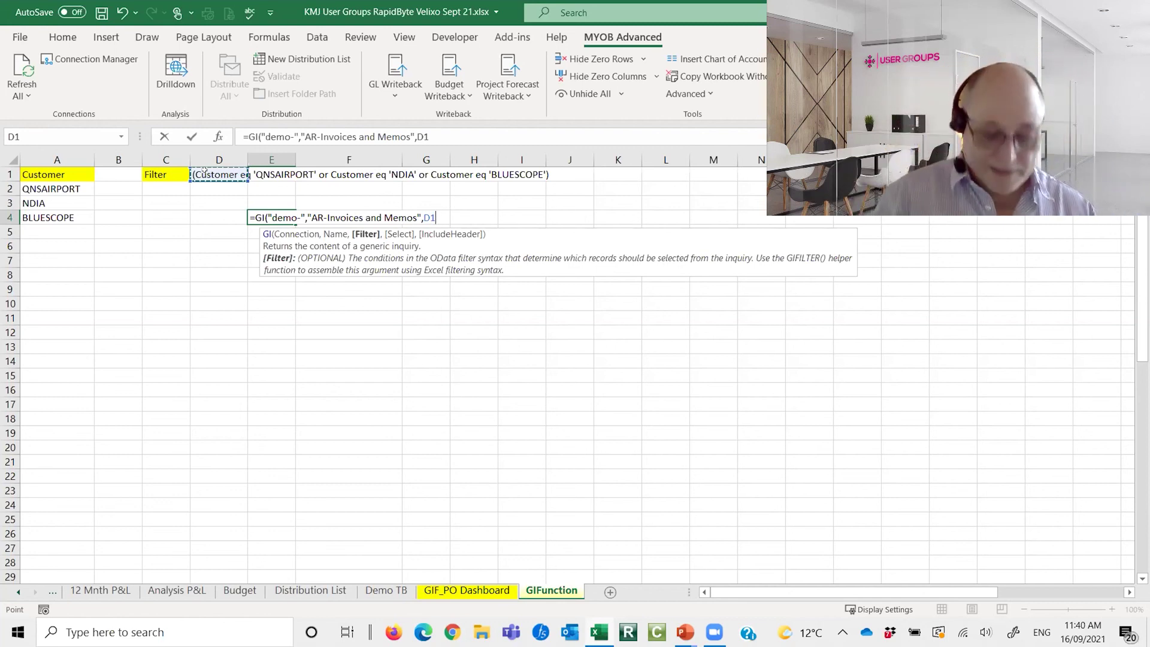
type(",")
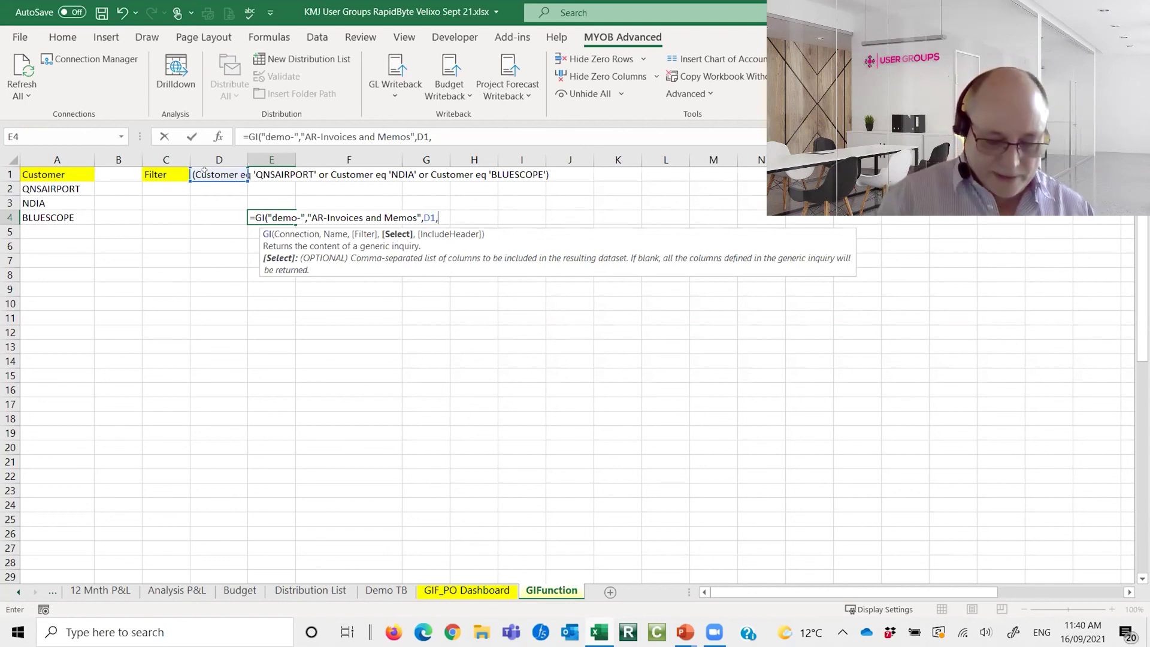
type(",")
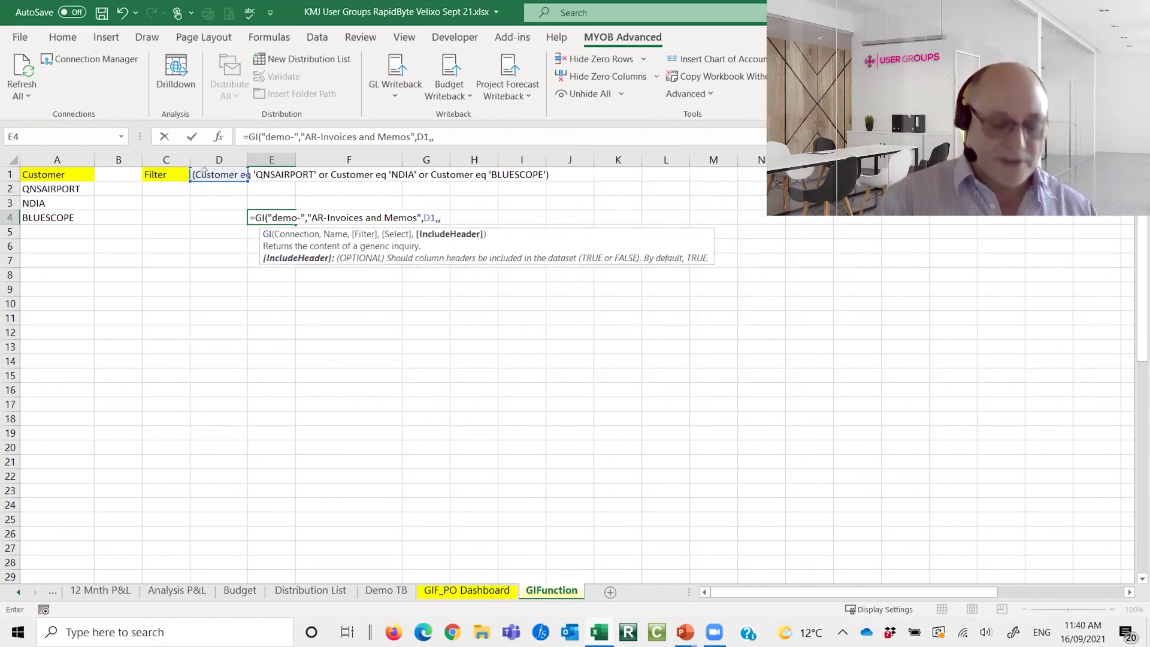
type("TRUE)")
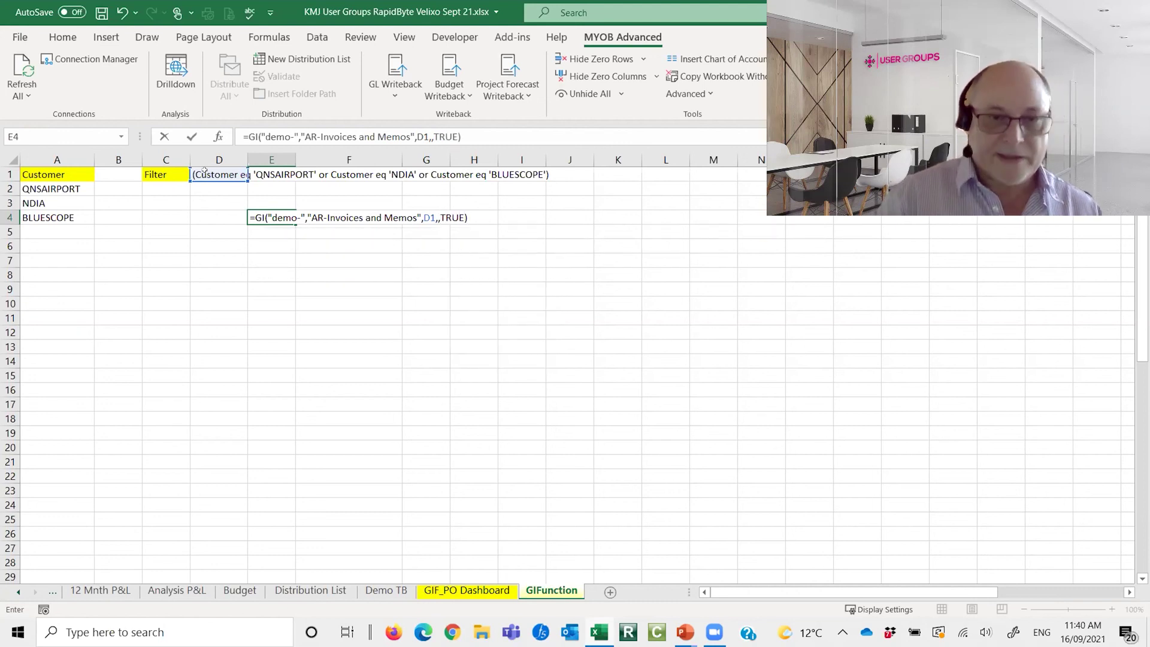
key("Return")
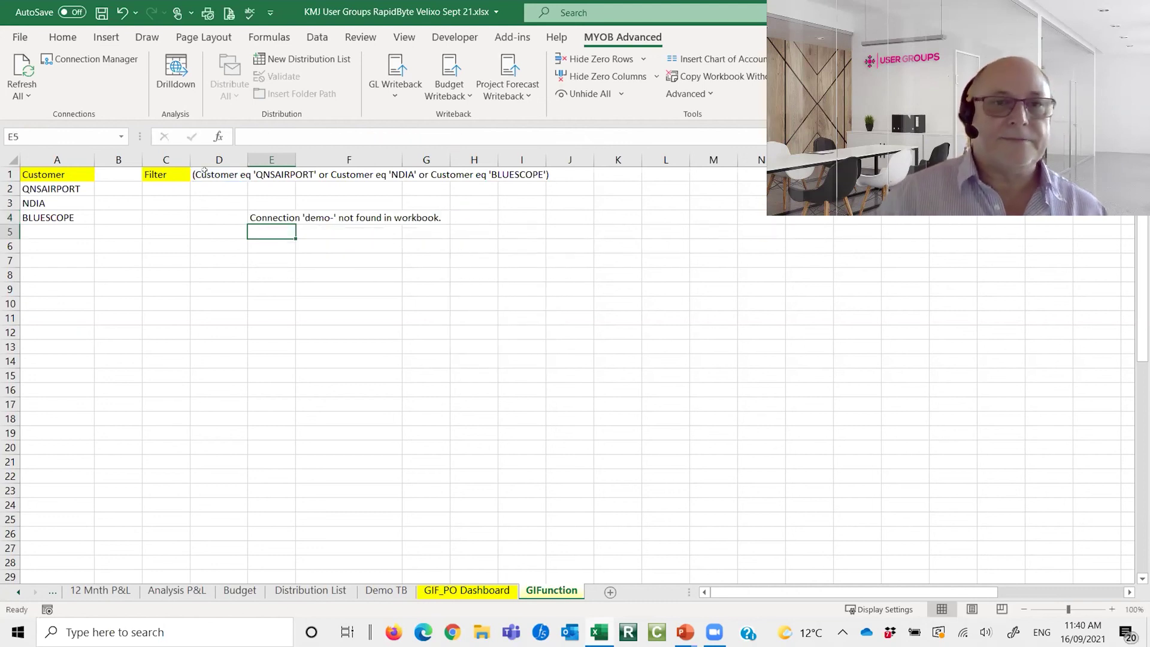
Step: Change the connection name in the E4 GI formula to "demo-rb"
left_click(264, 210)
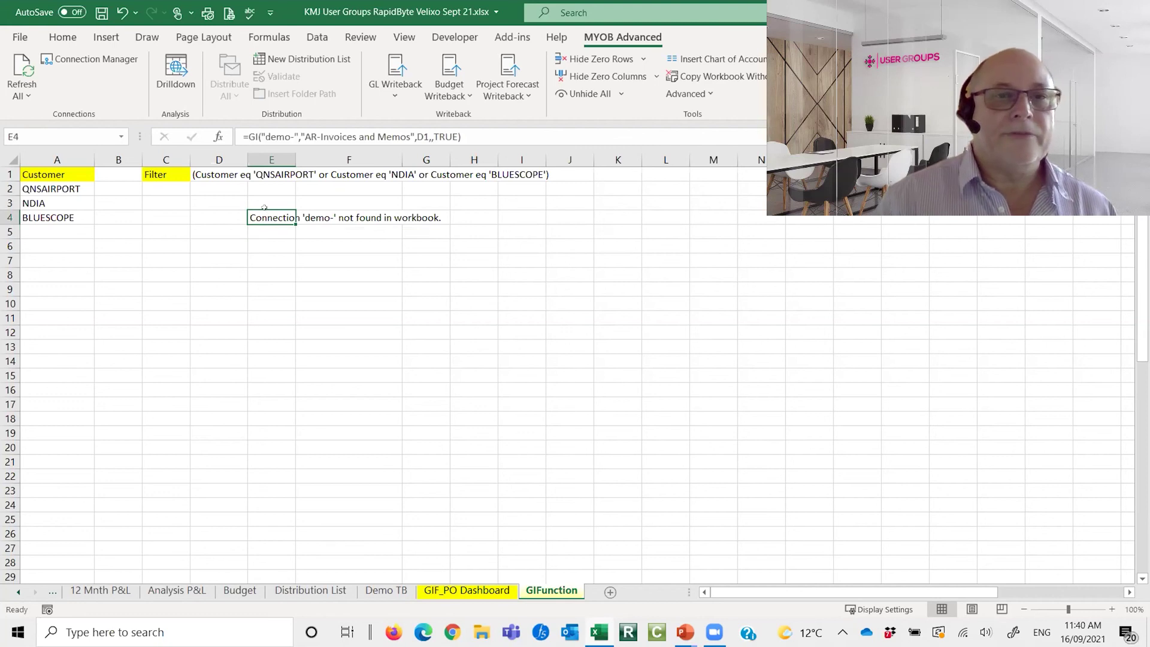
left_click(294, 137)
type("rb")
key("Return")
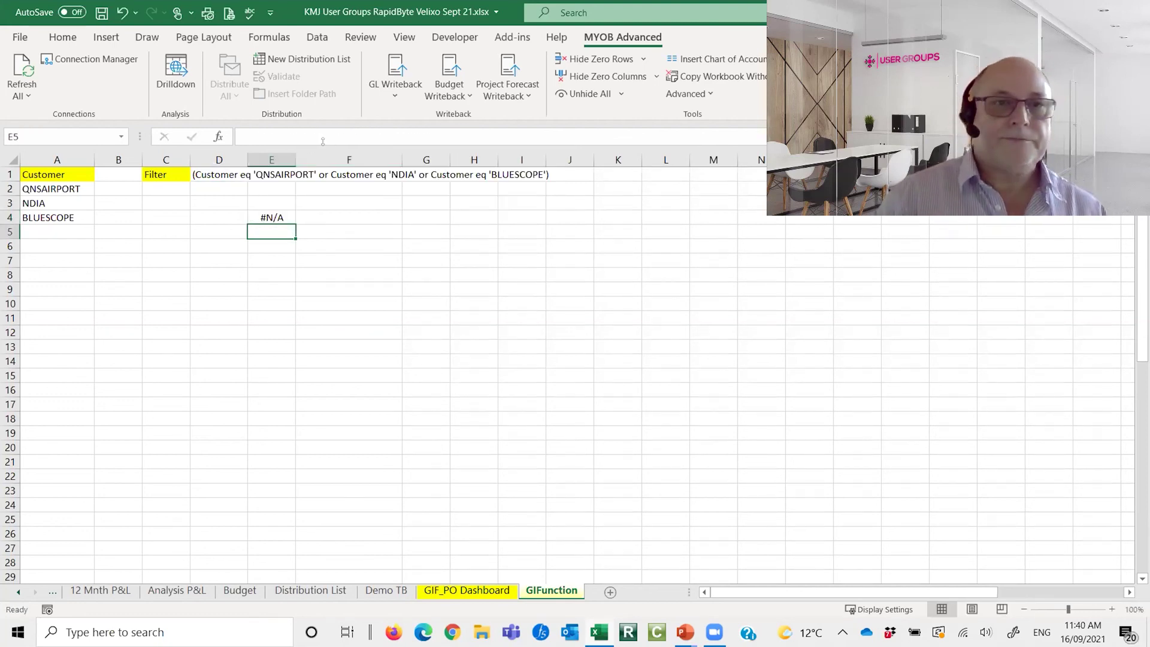
Step: Compare the GI formula in E4 with the one in P3 on the GIF_PO Dashboard sheet
key("Up")
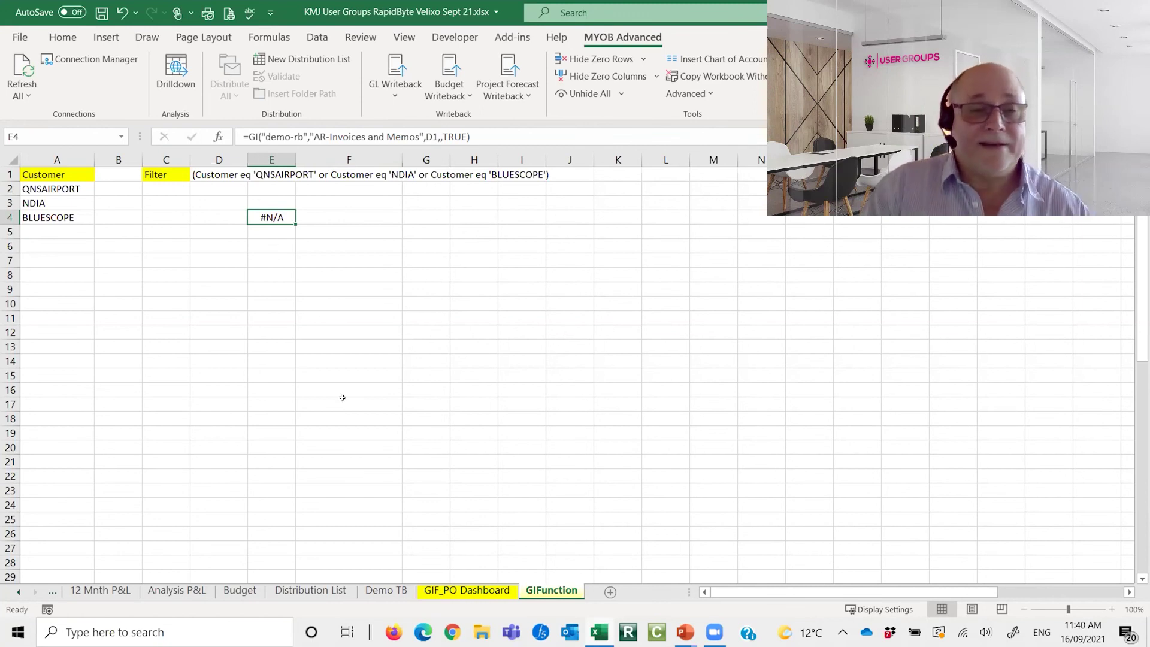
left_click(467, 590)
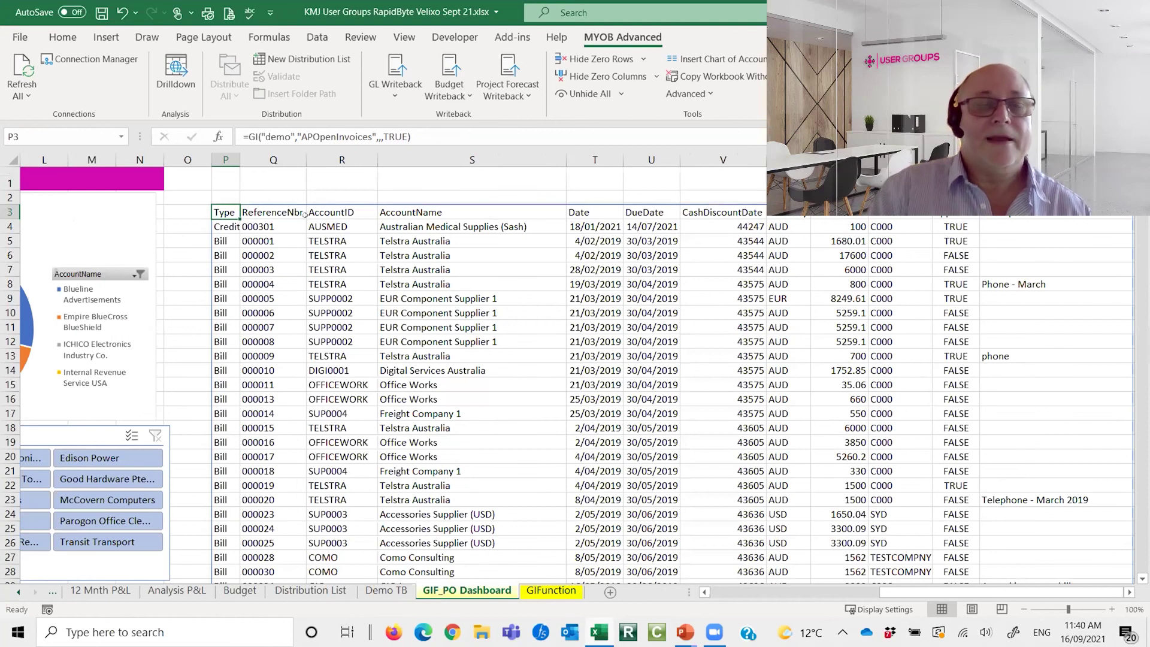
left_click(551, 591)
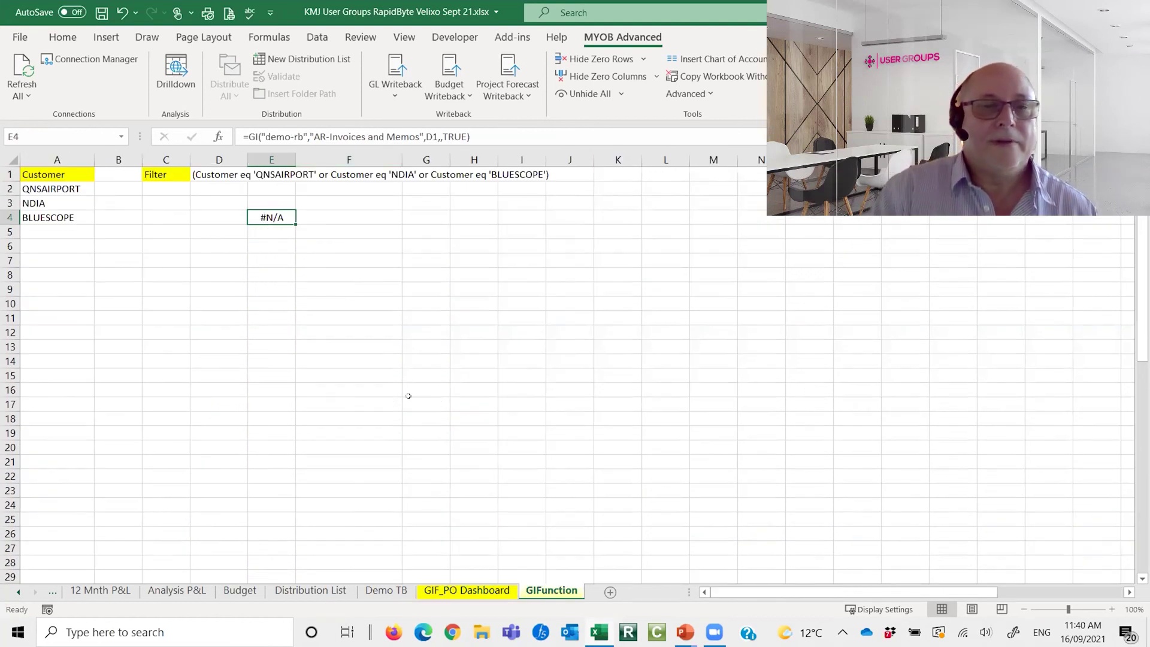